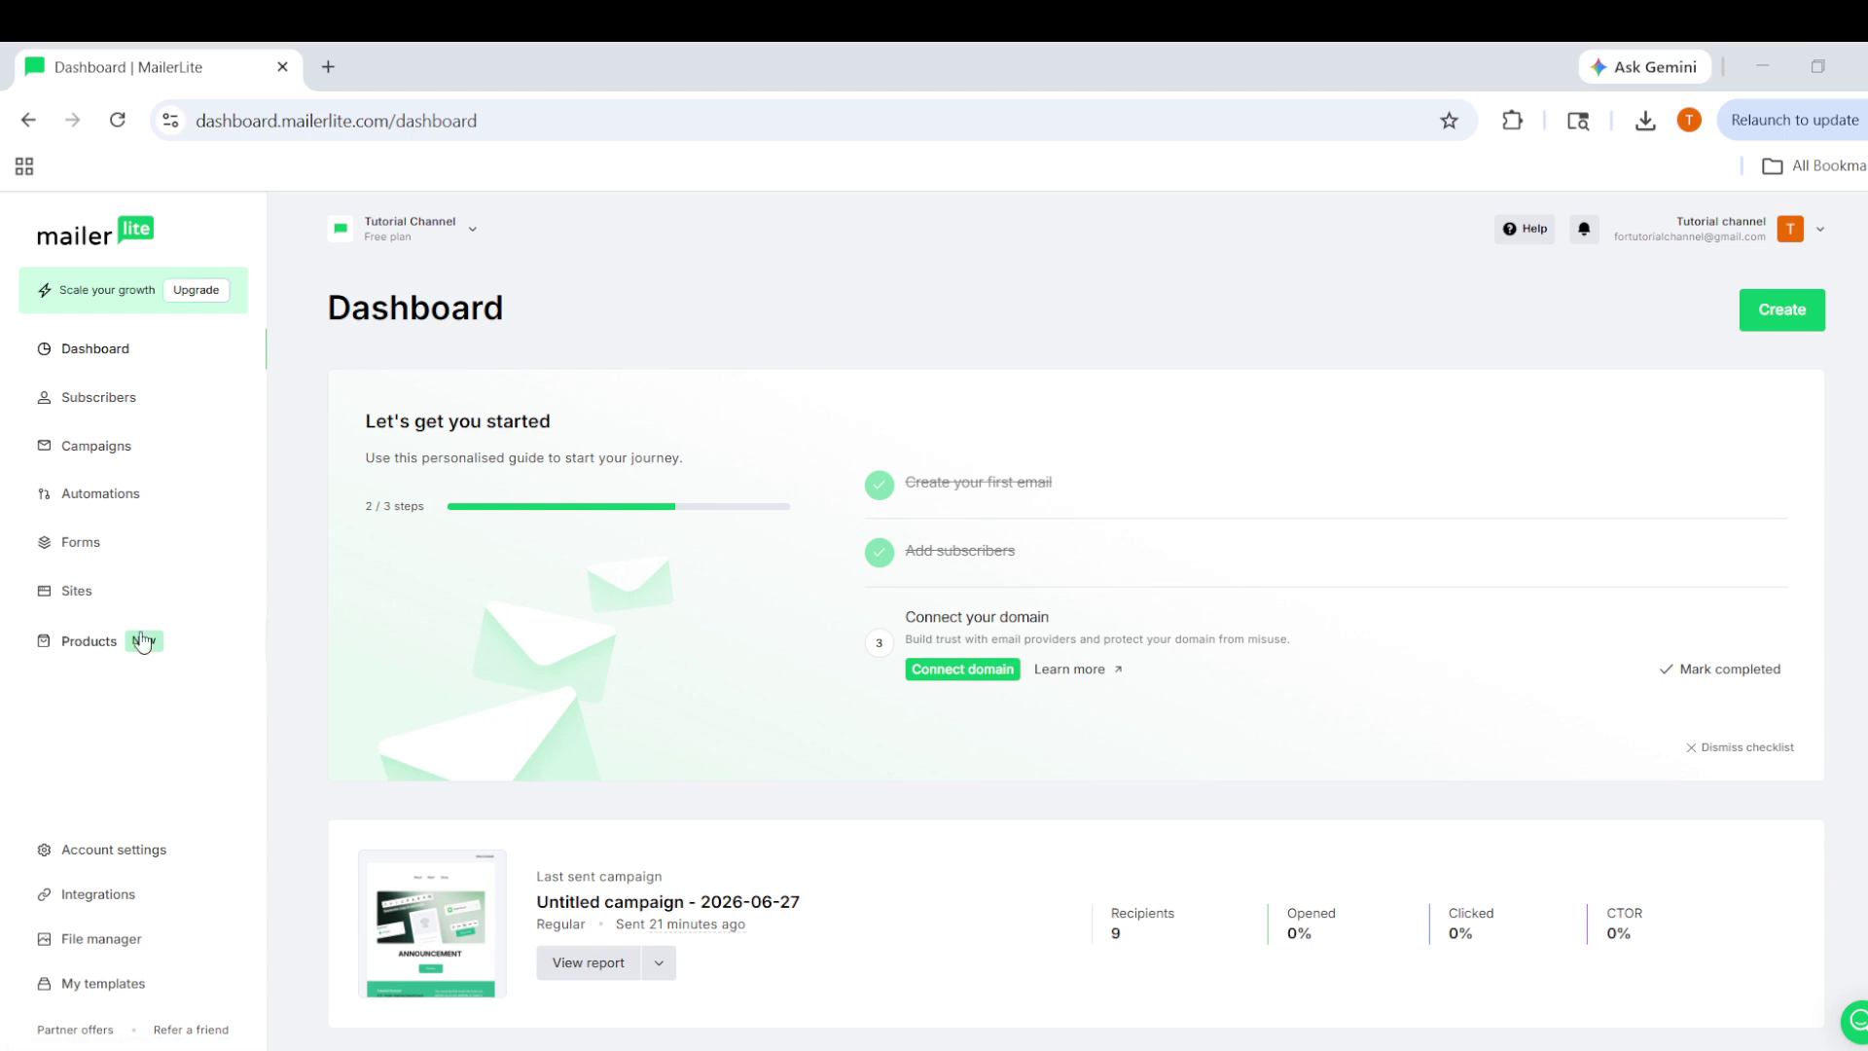
Step: Look through the existing pop-up forms and start creating a new form
left_click(108, 563)
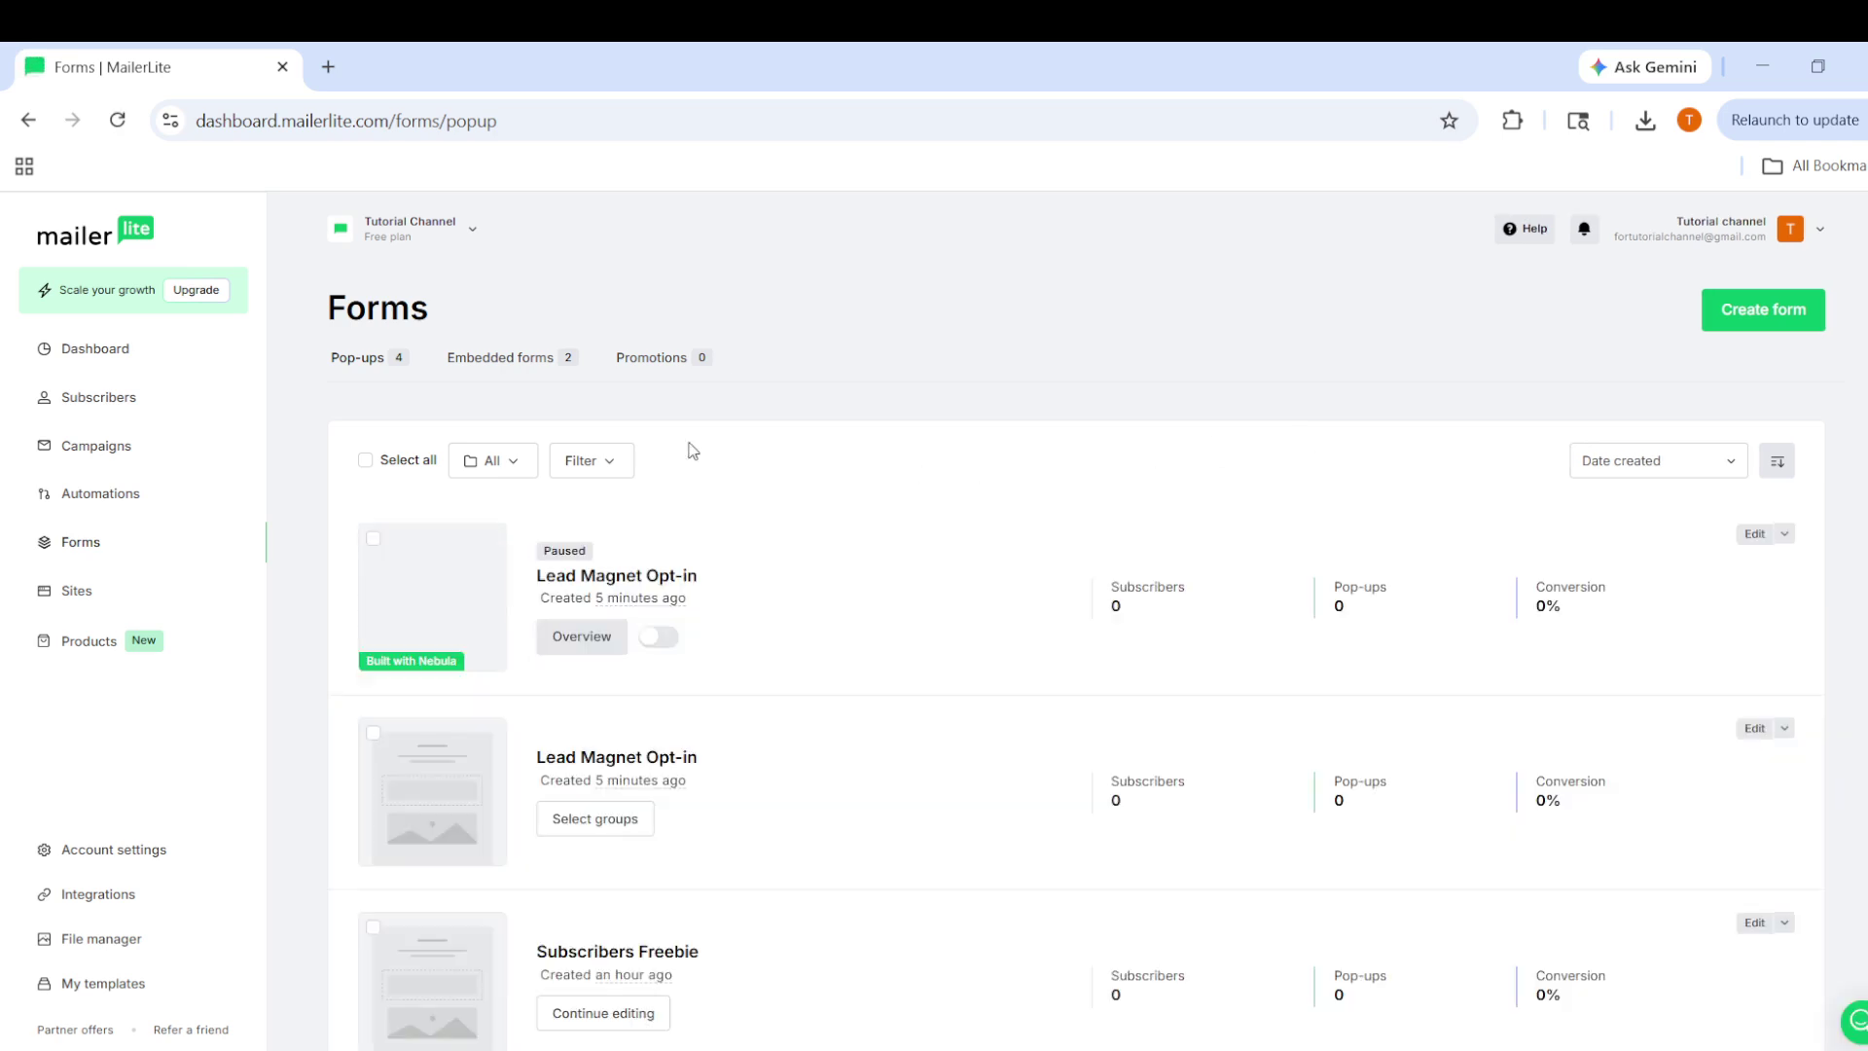
scroll(493, 467, "down", 4)
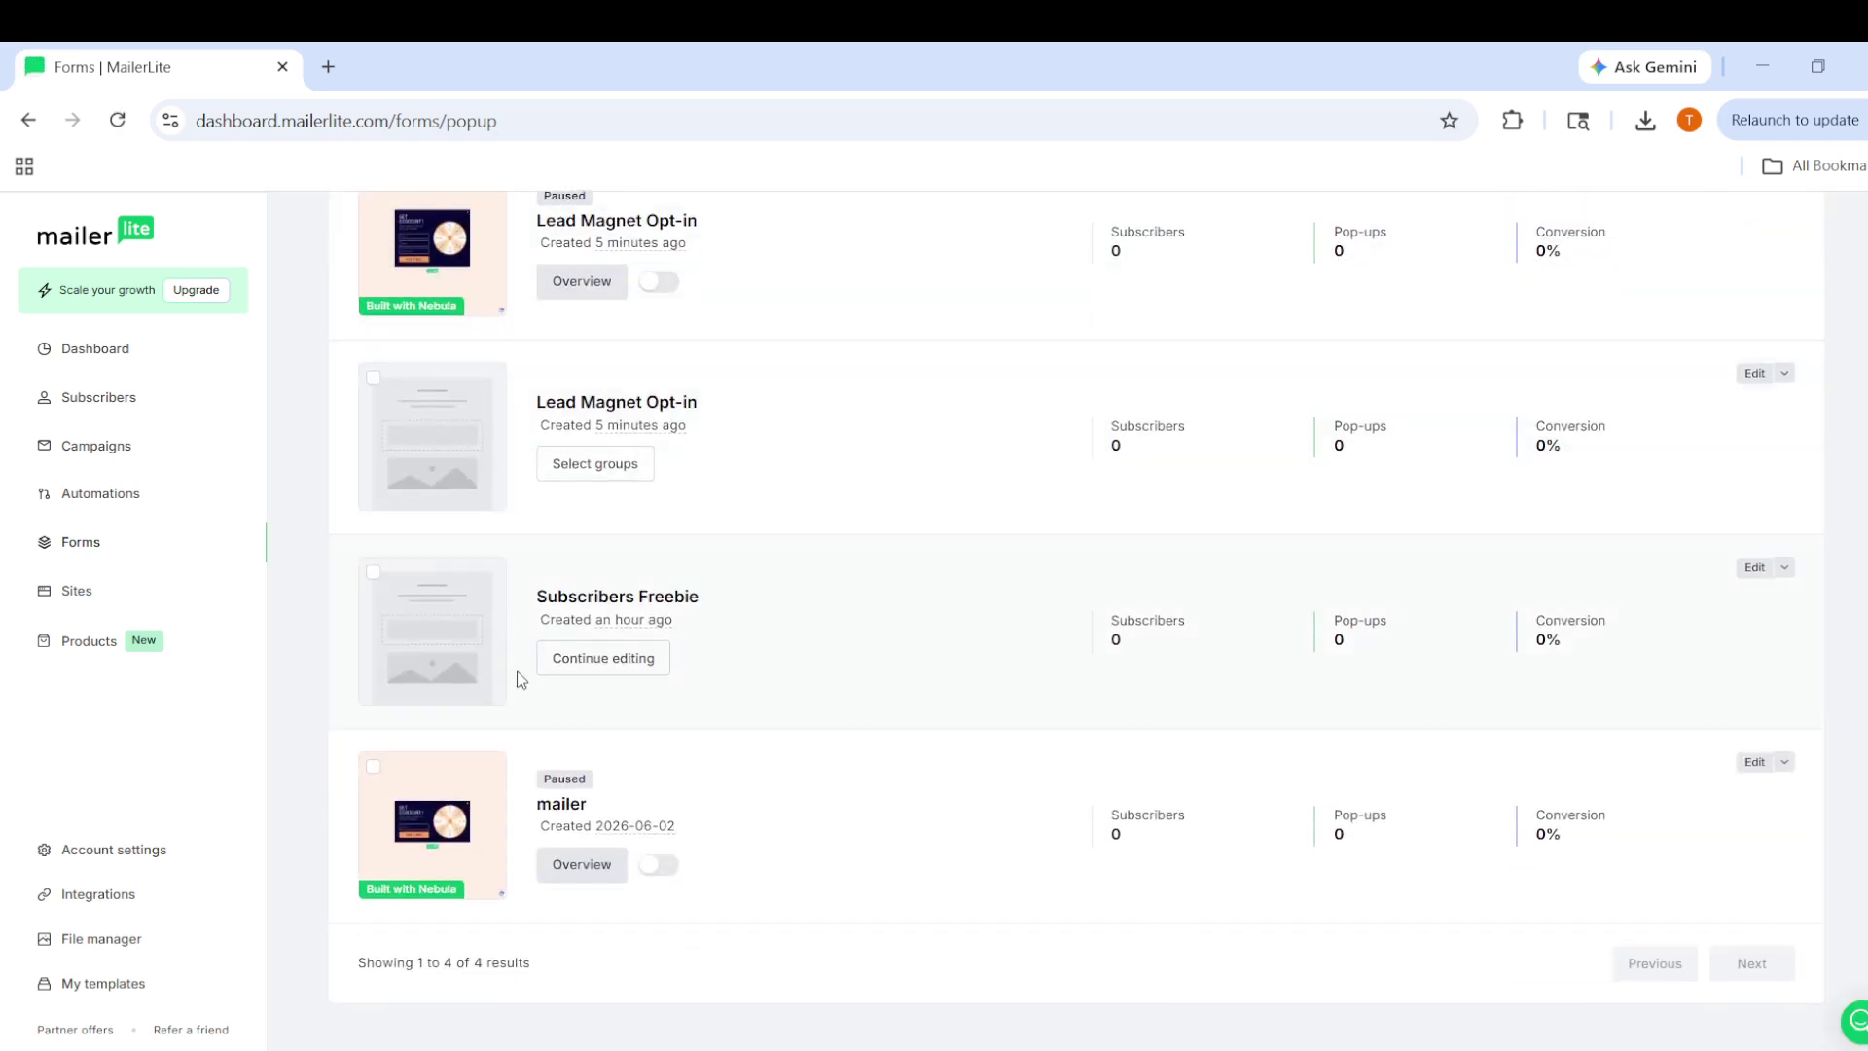
scroll(526, 717, "up", 4)
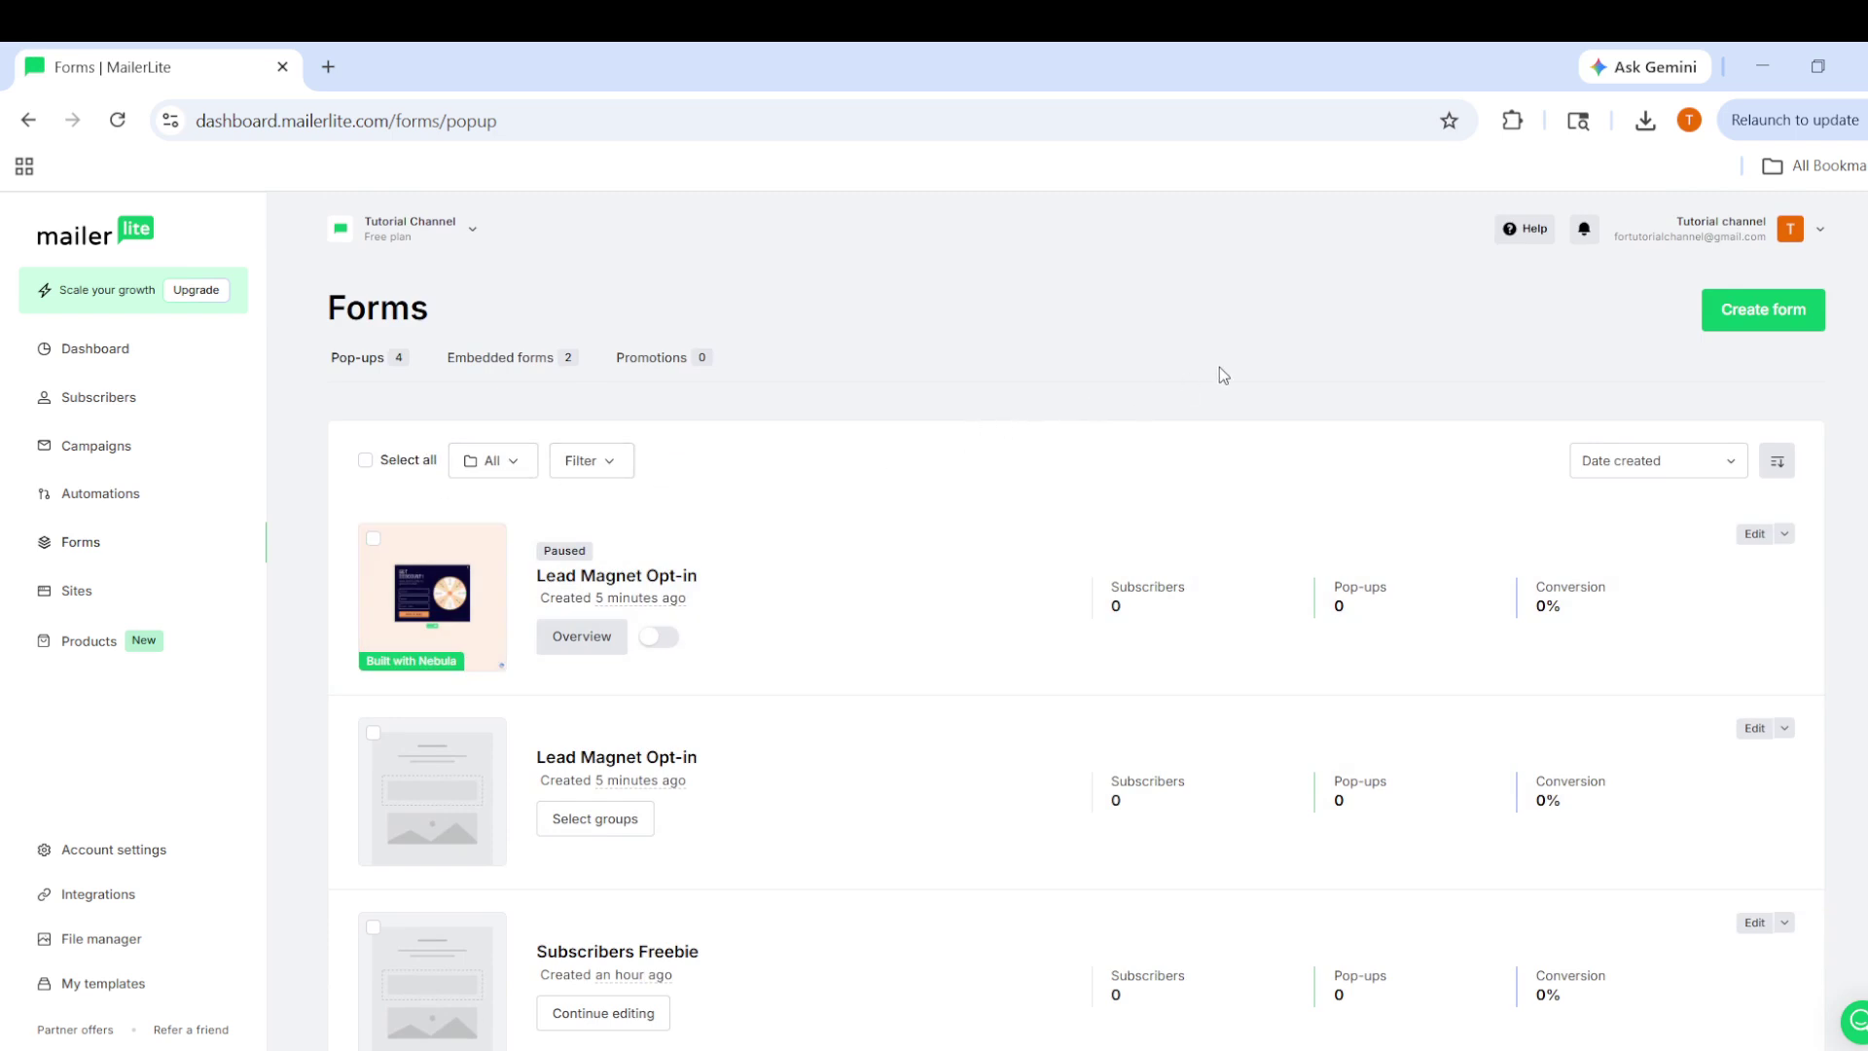
left_click(1755, 315)
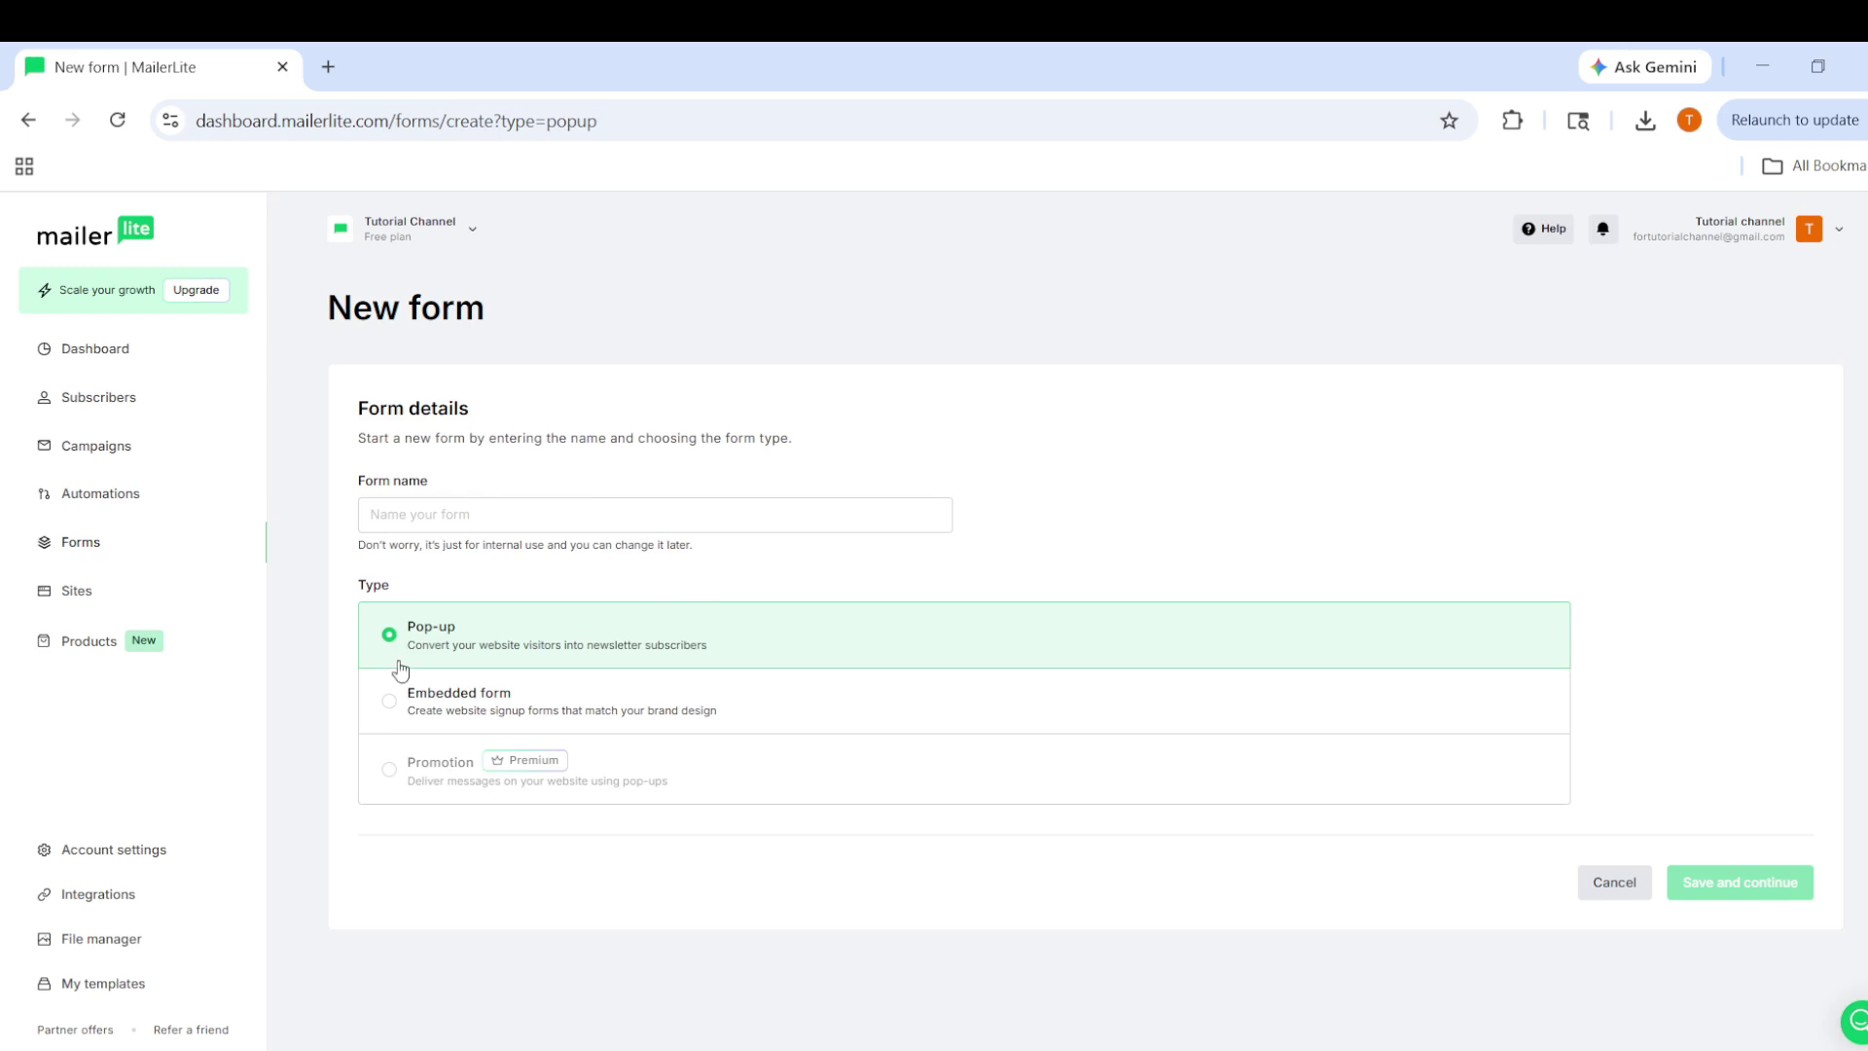
left_click(397, 709)
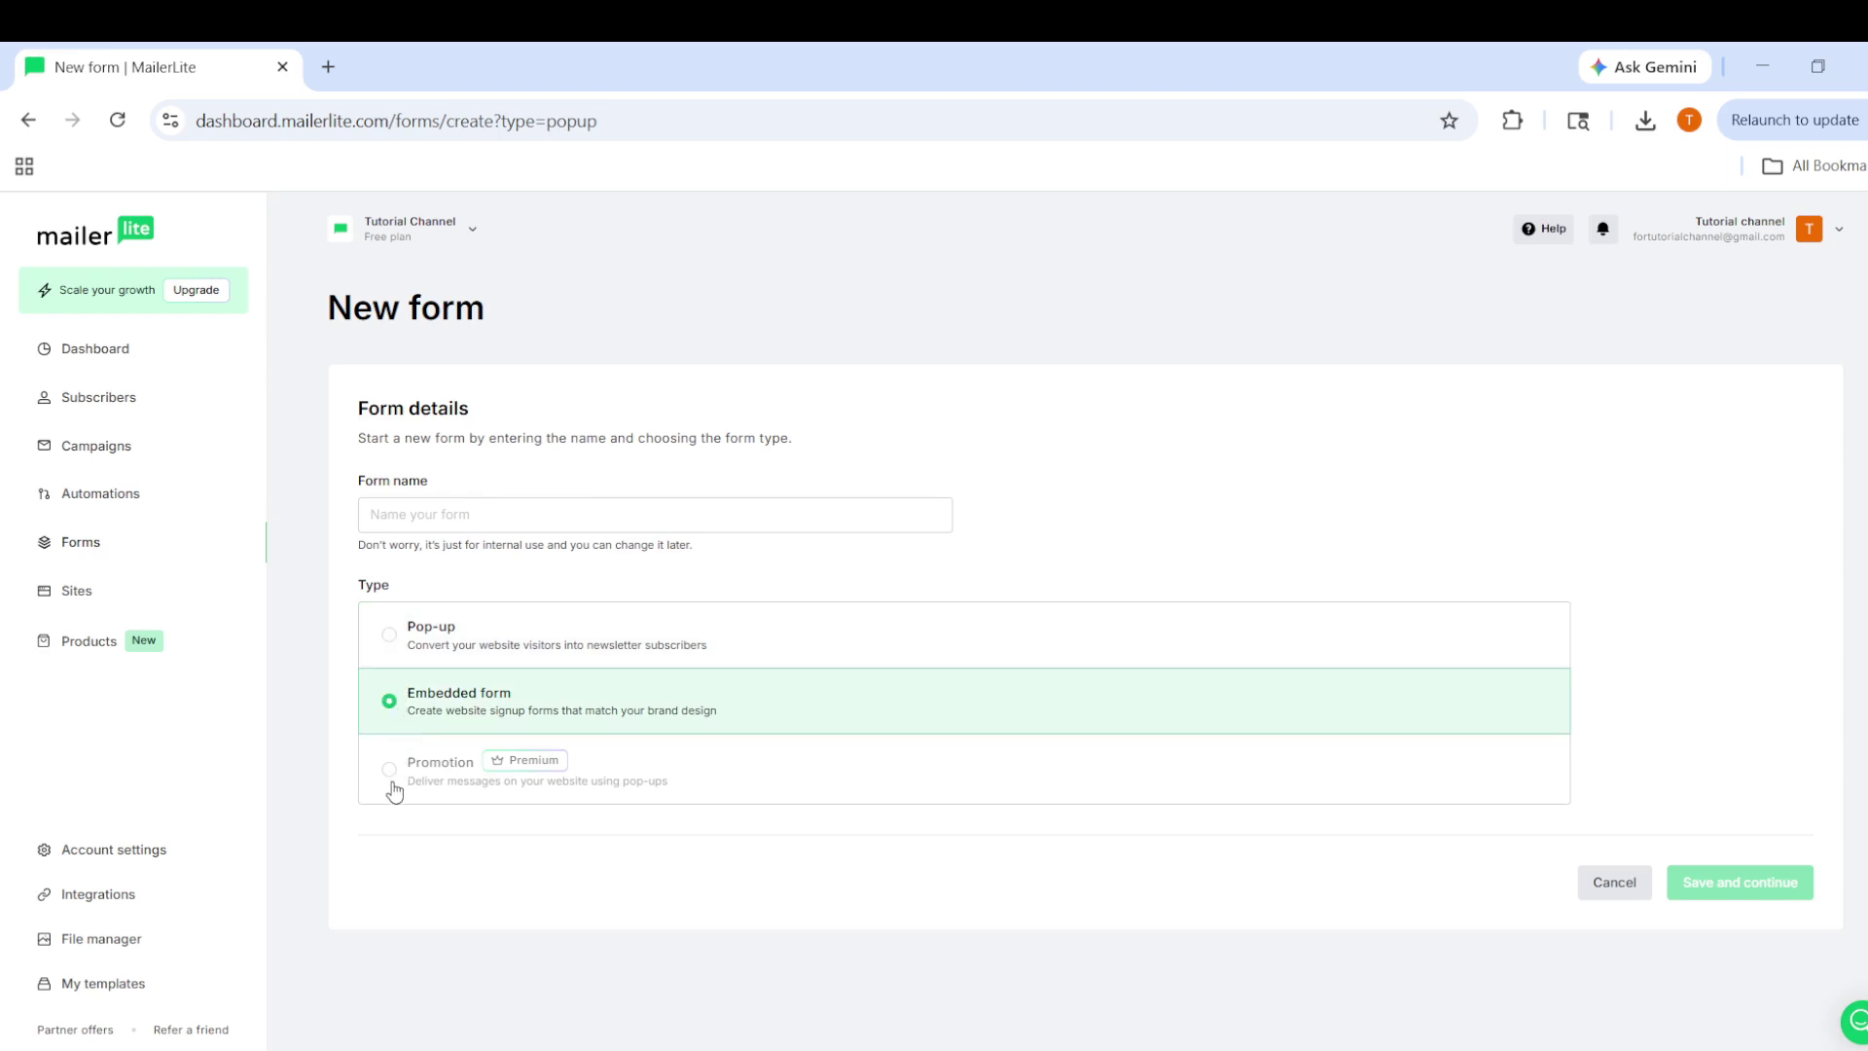
left_click(389, 658)
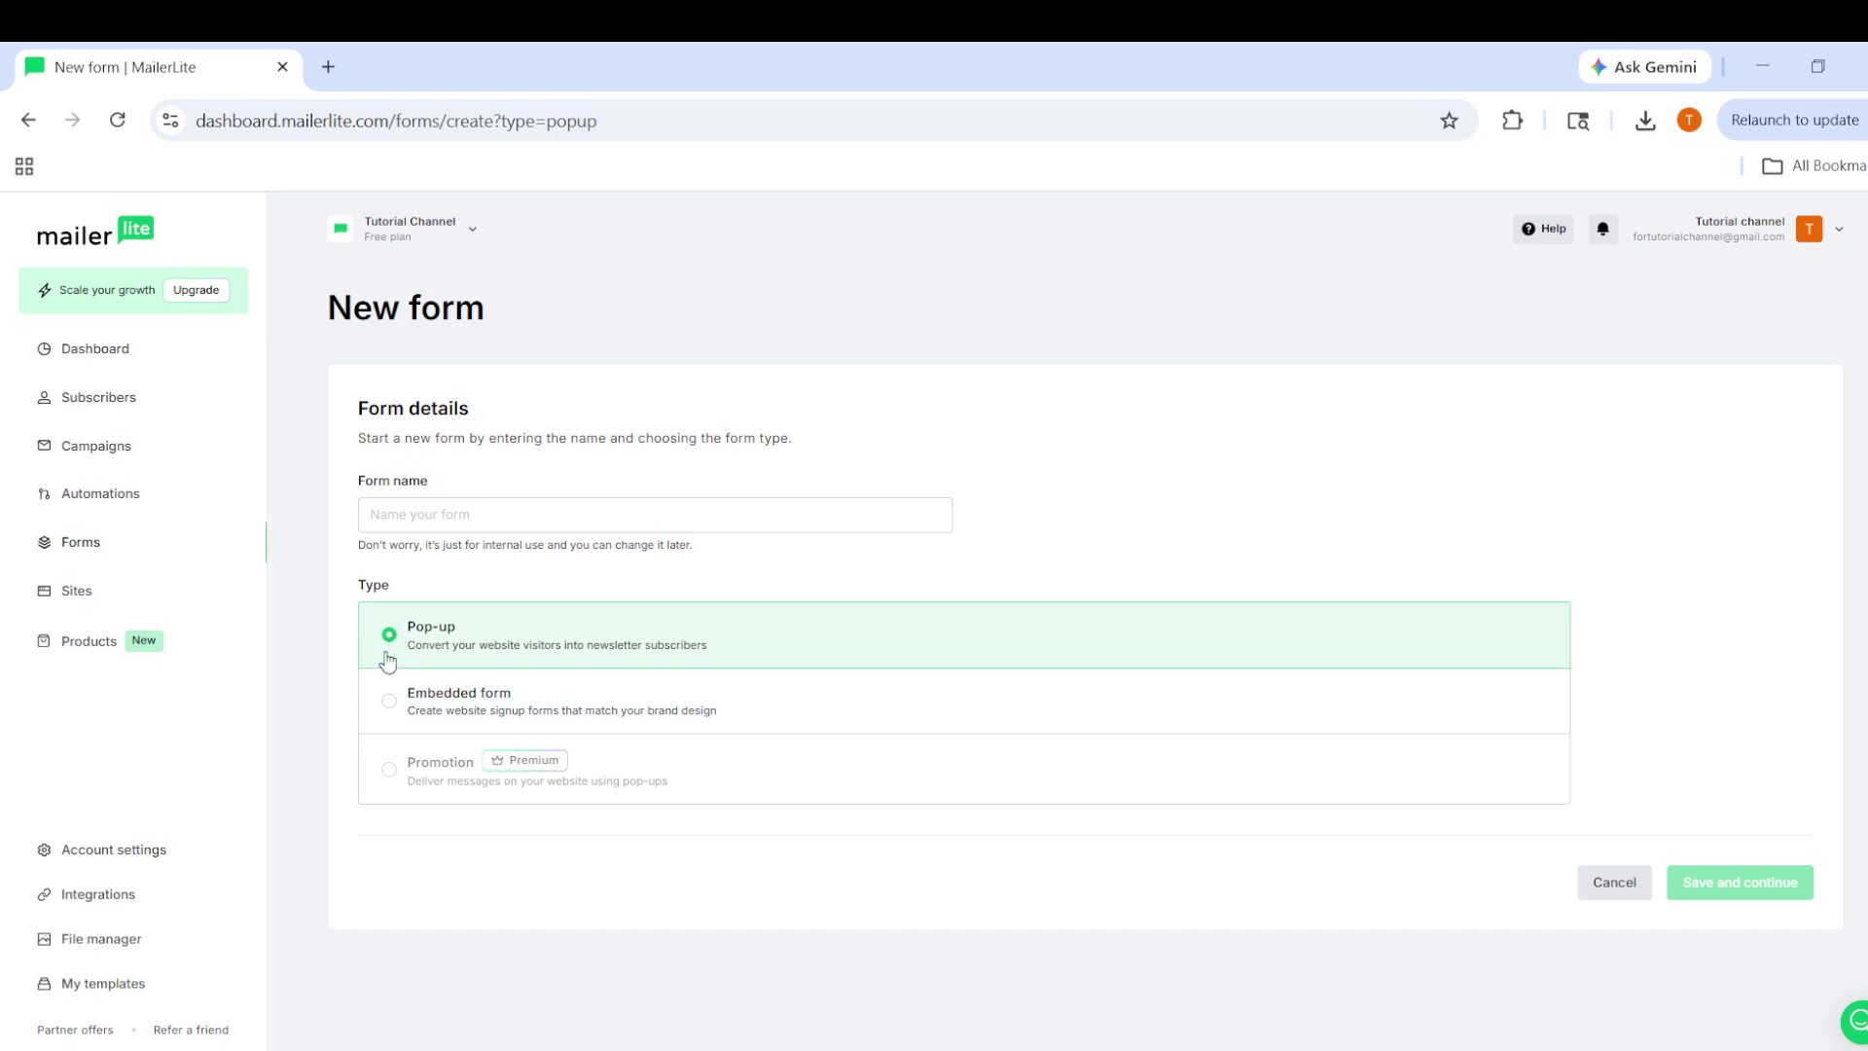
left_click(388, 713)
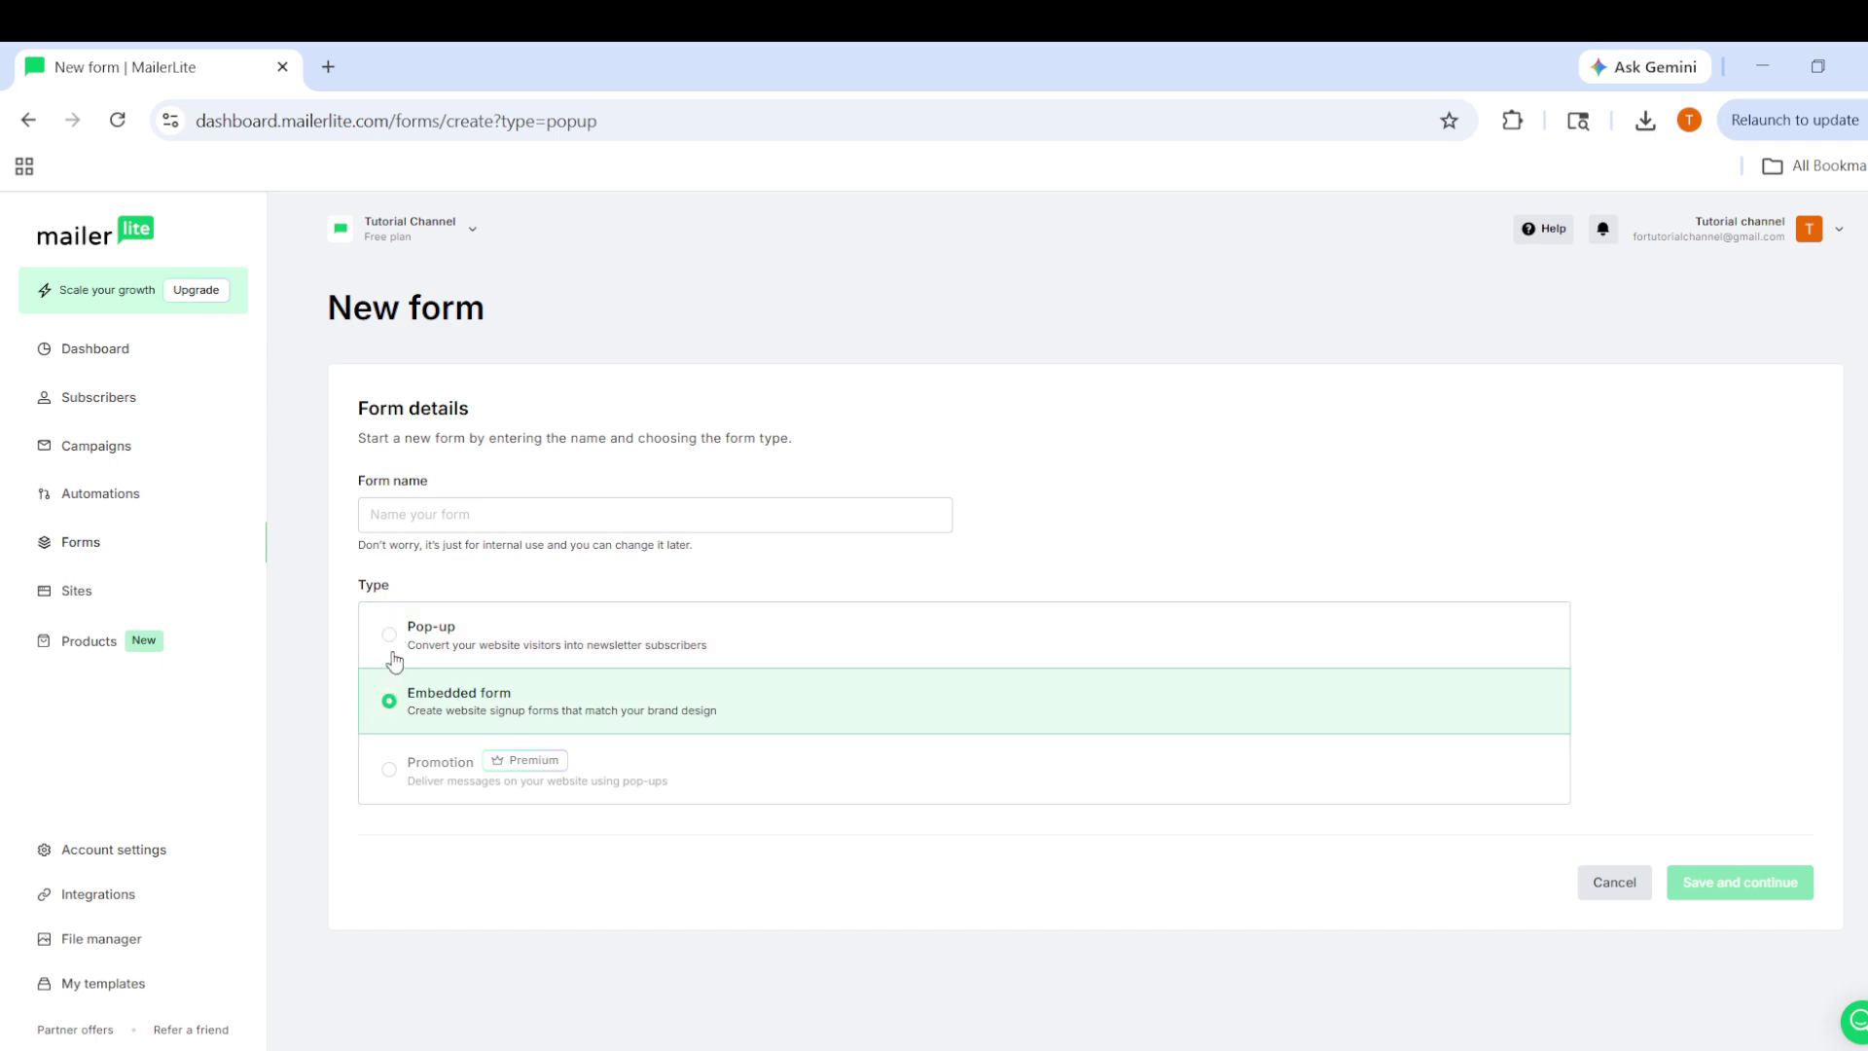
left_click(391, 648)
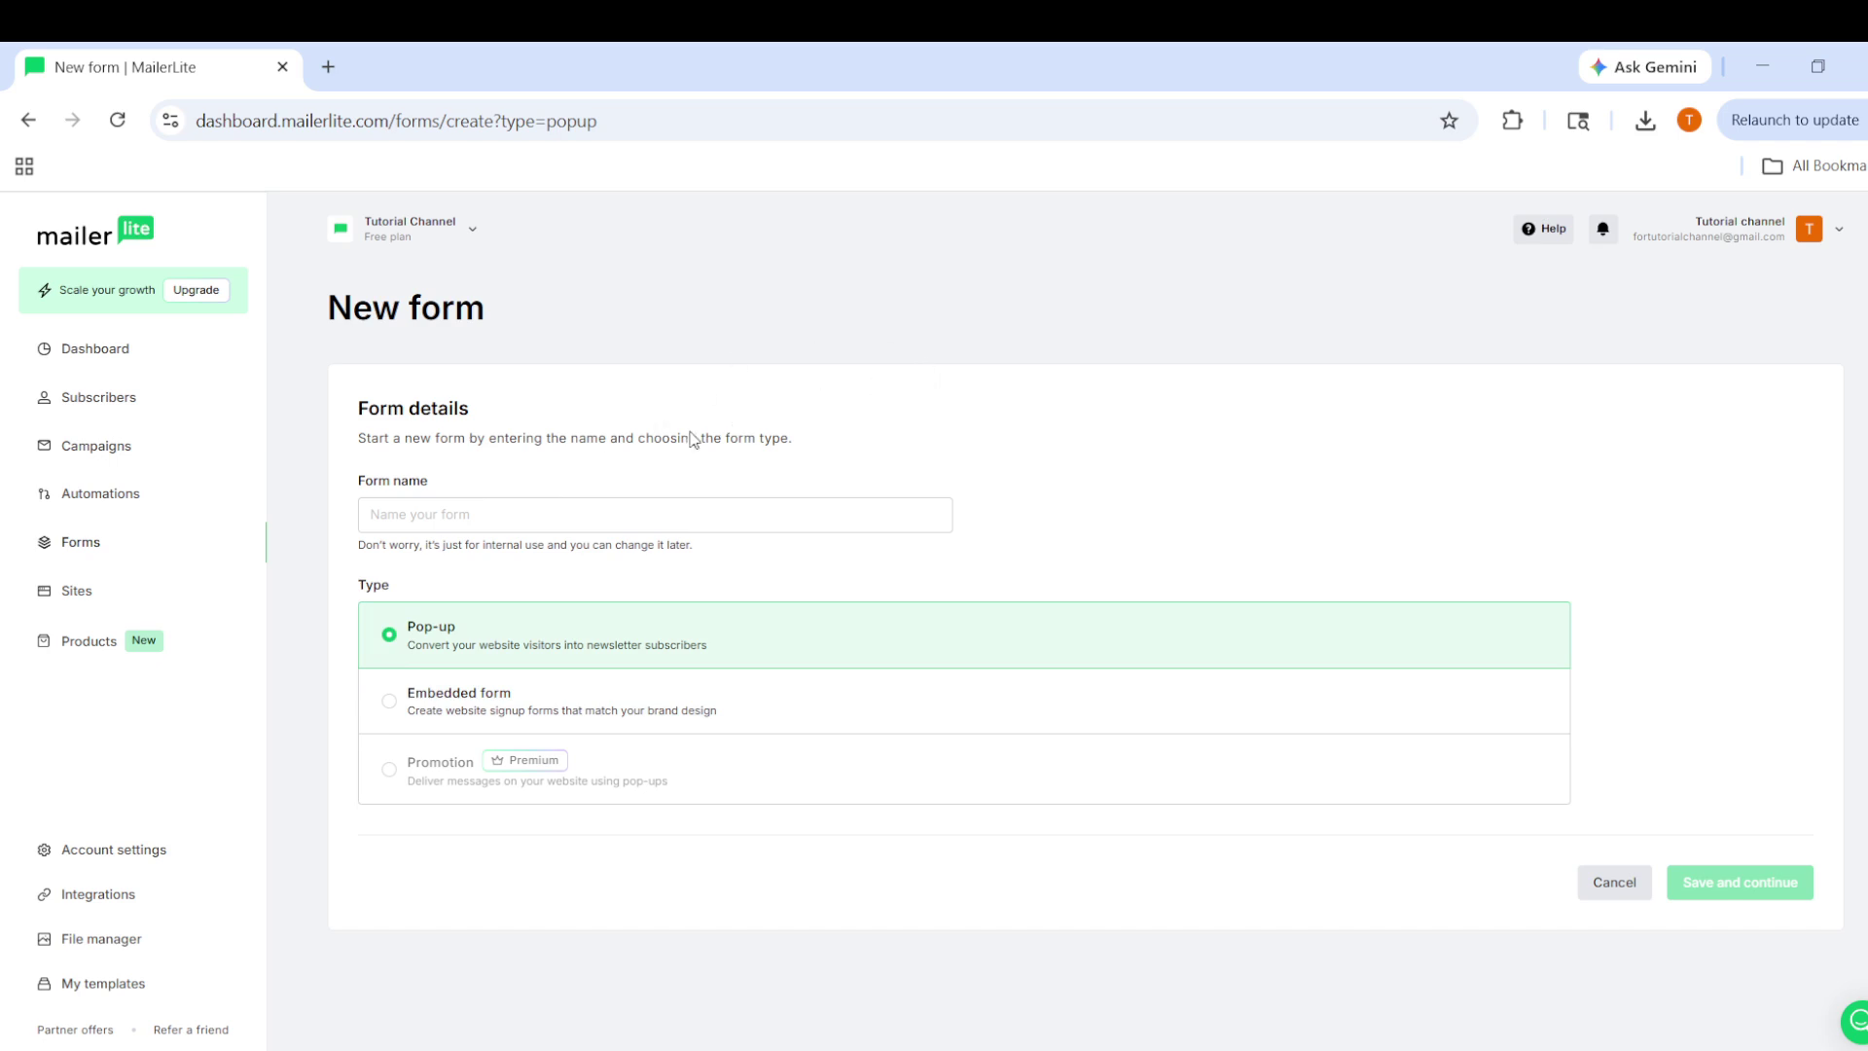
Step: Create an embedded form named "Email Marketing" and assign it to the Subscribers group
left_click(481, 522)
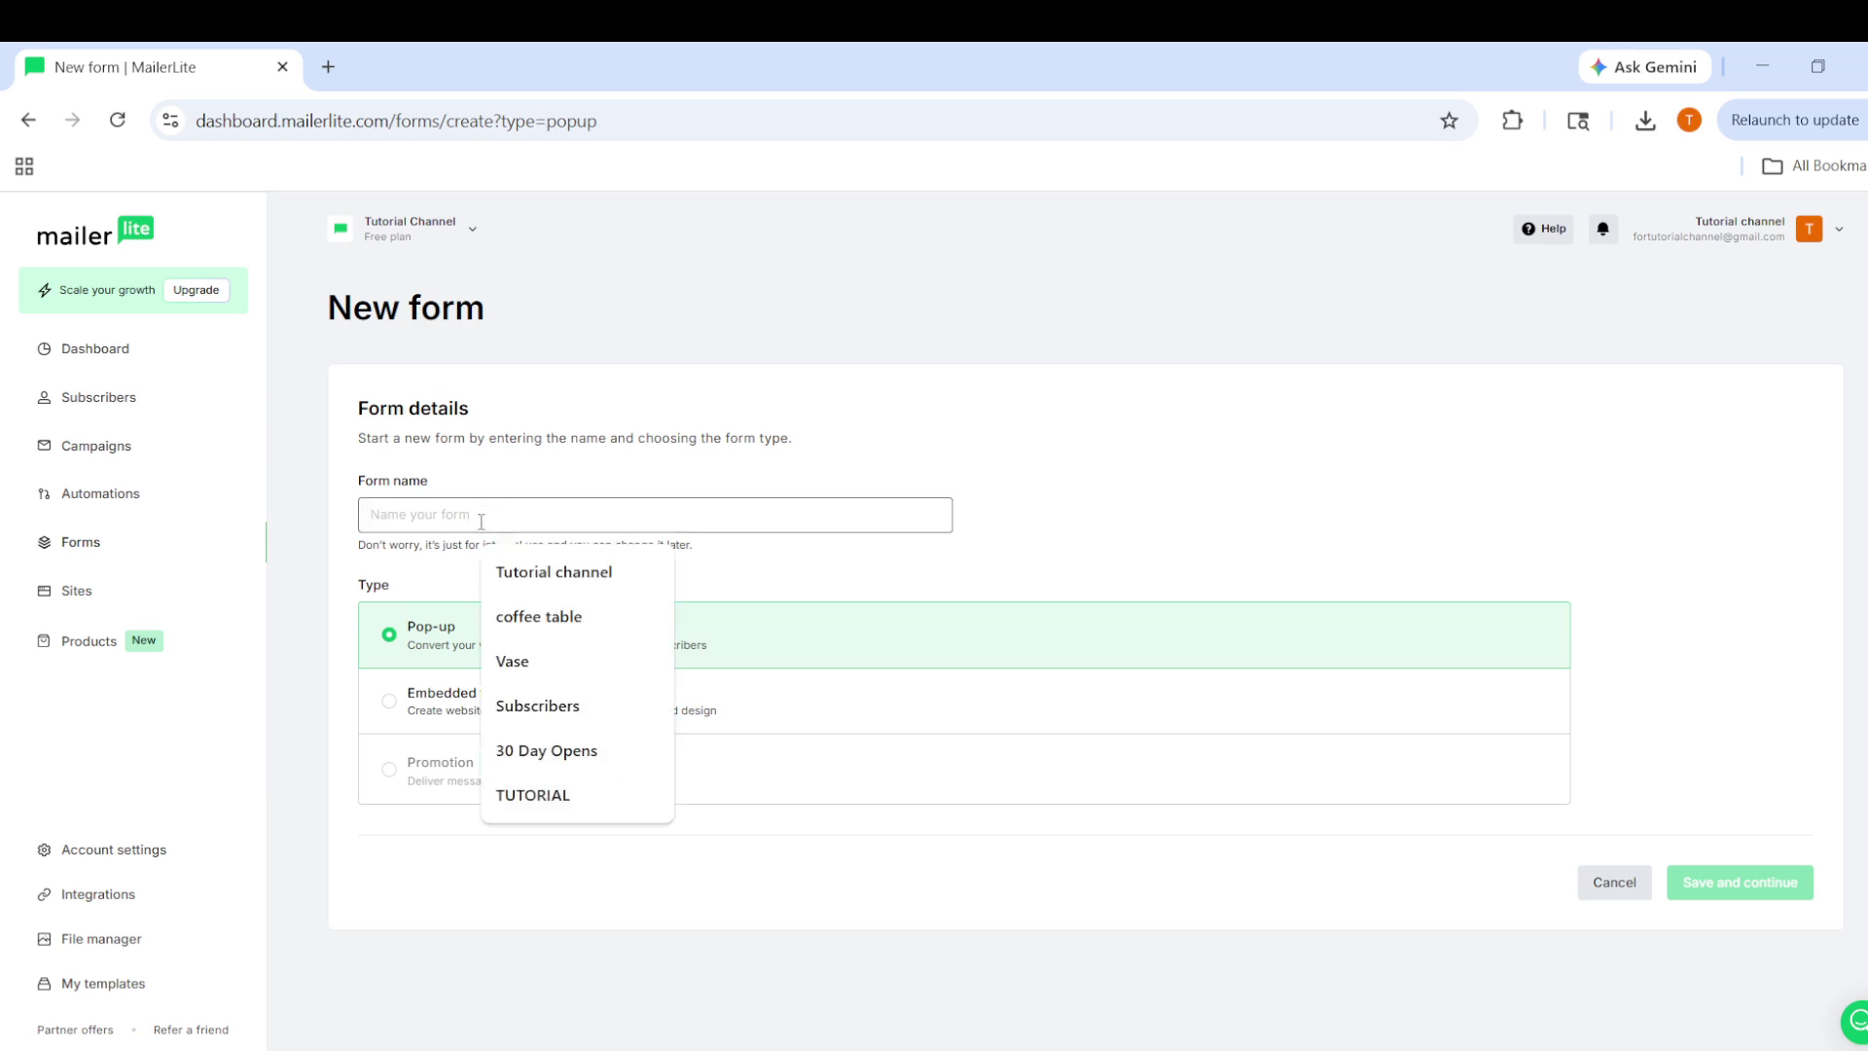
type("Email Marketing")
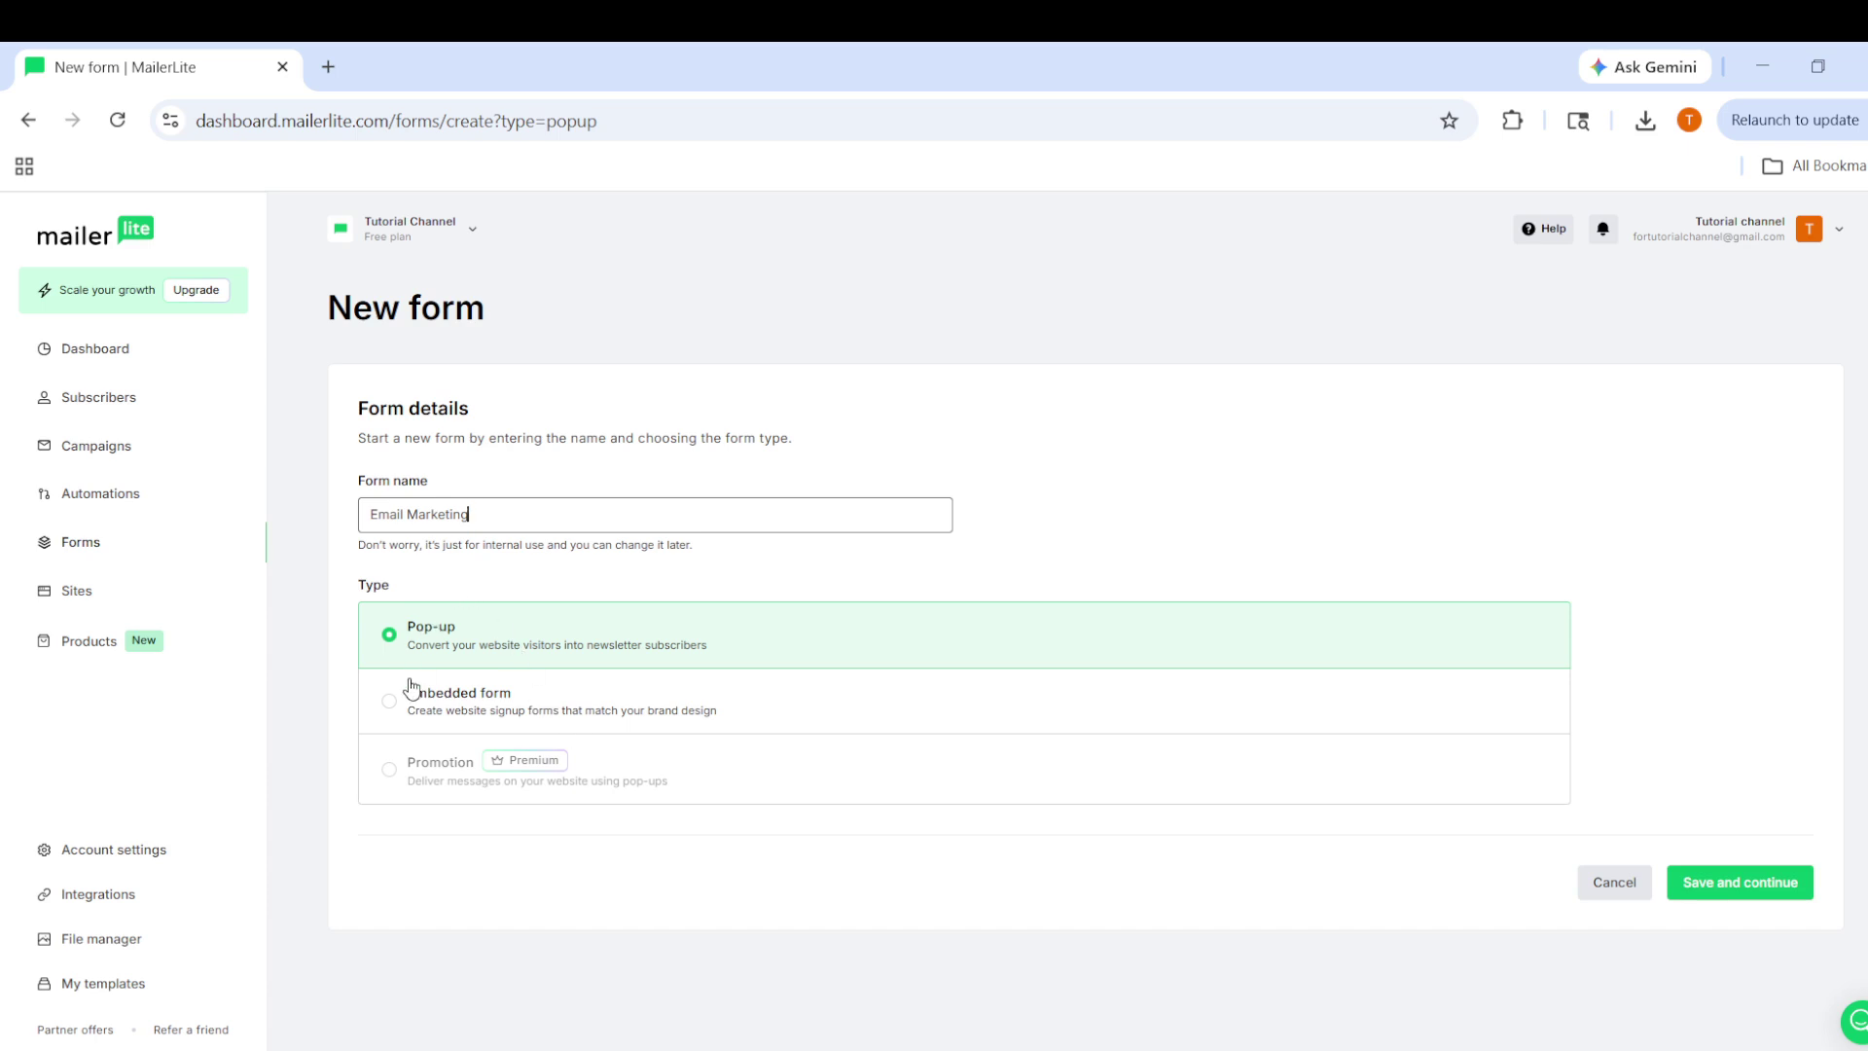
left_click(391, 703)
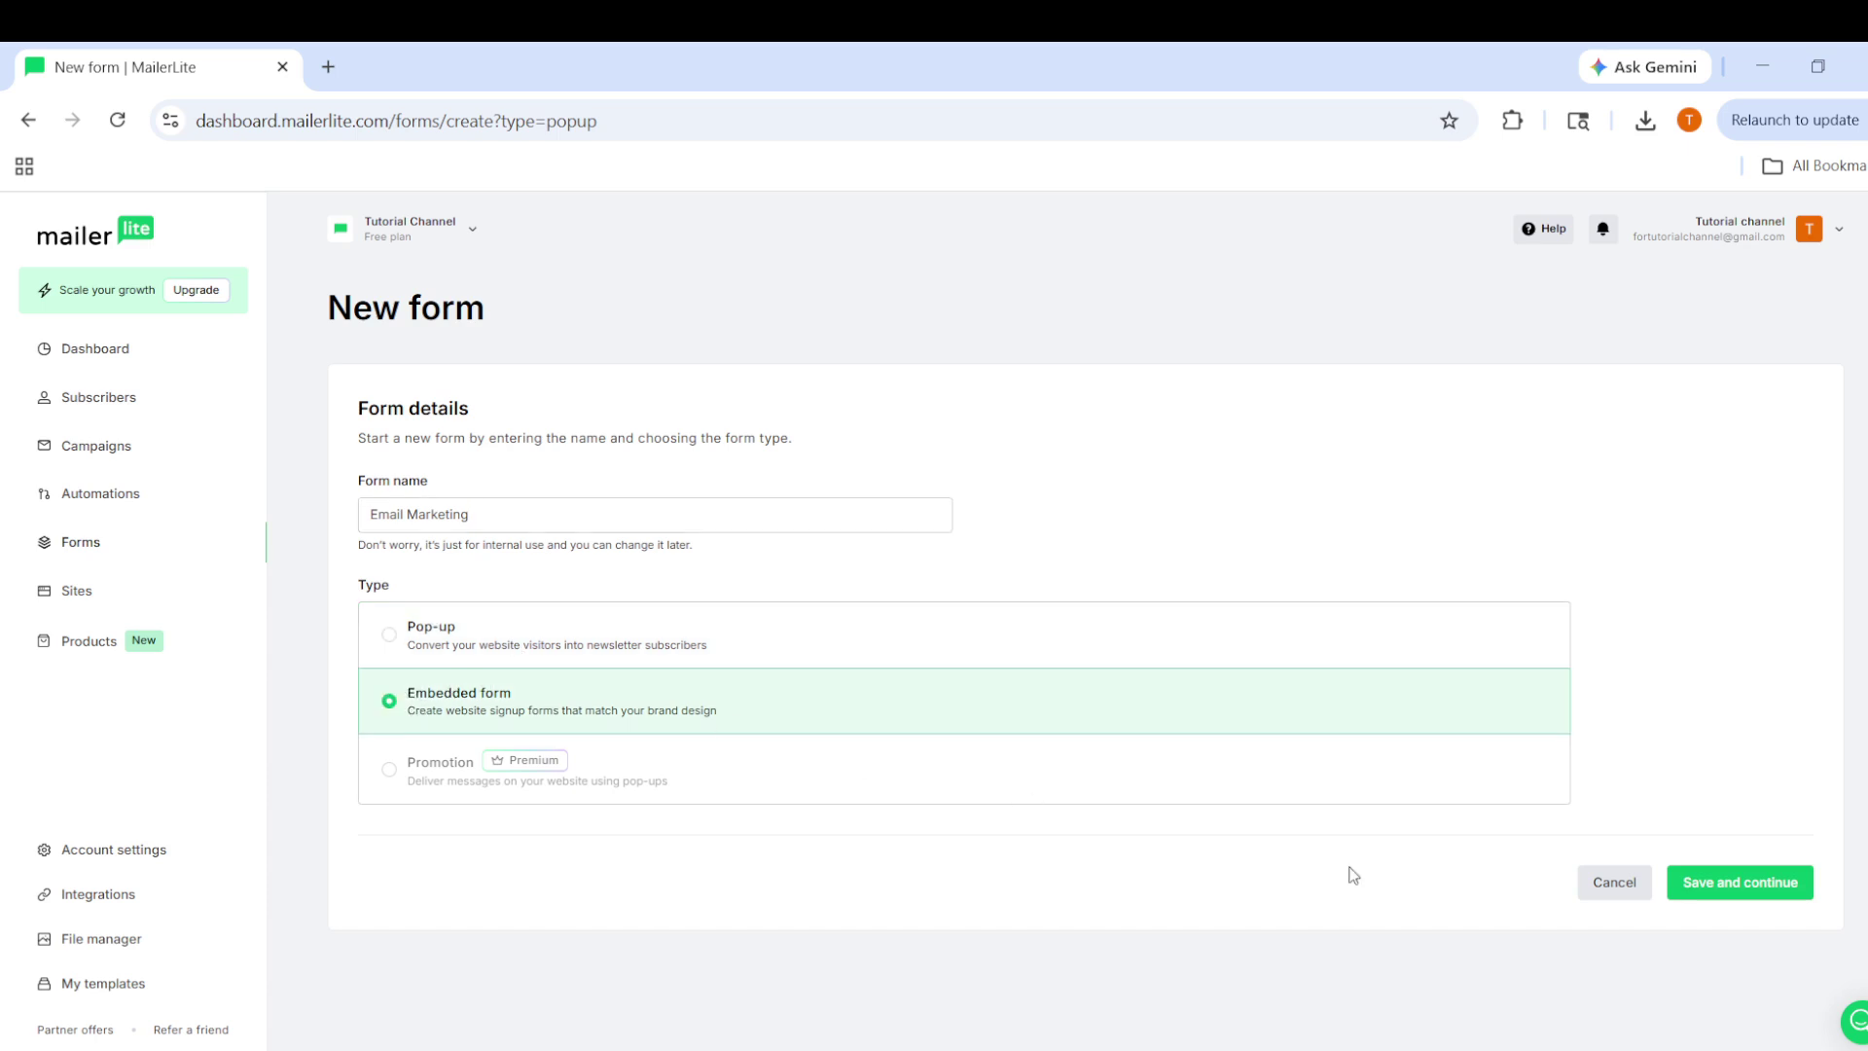
left_click(1736, 897)
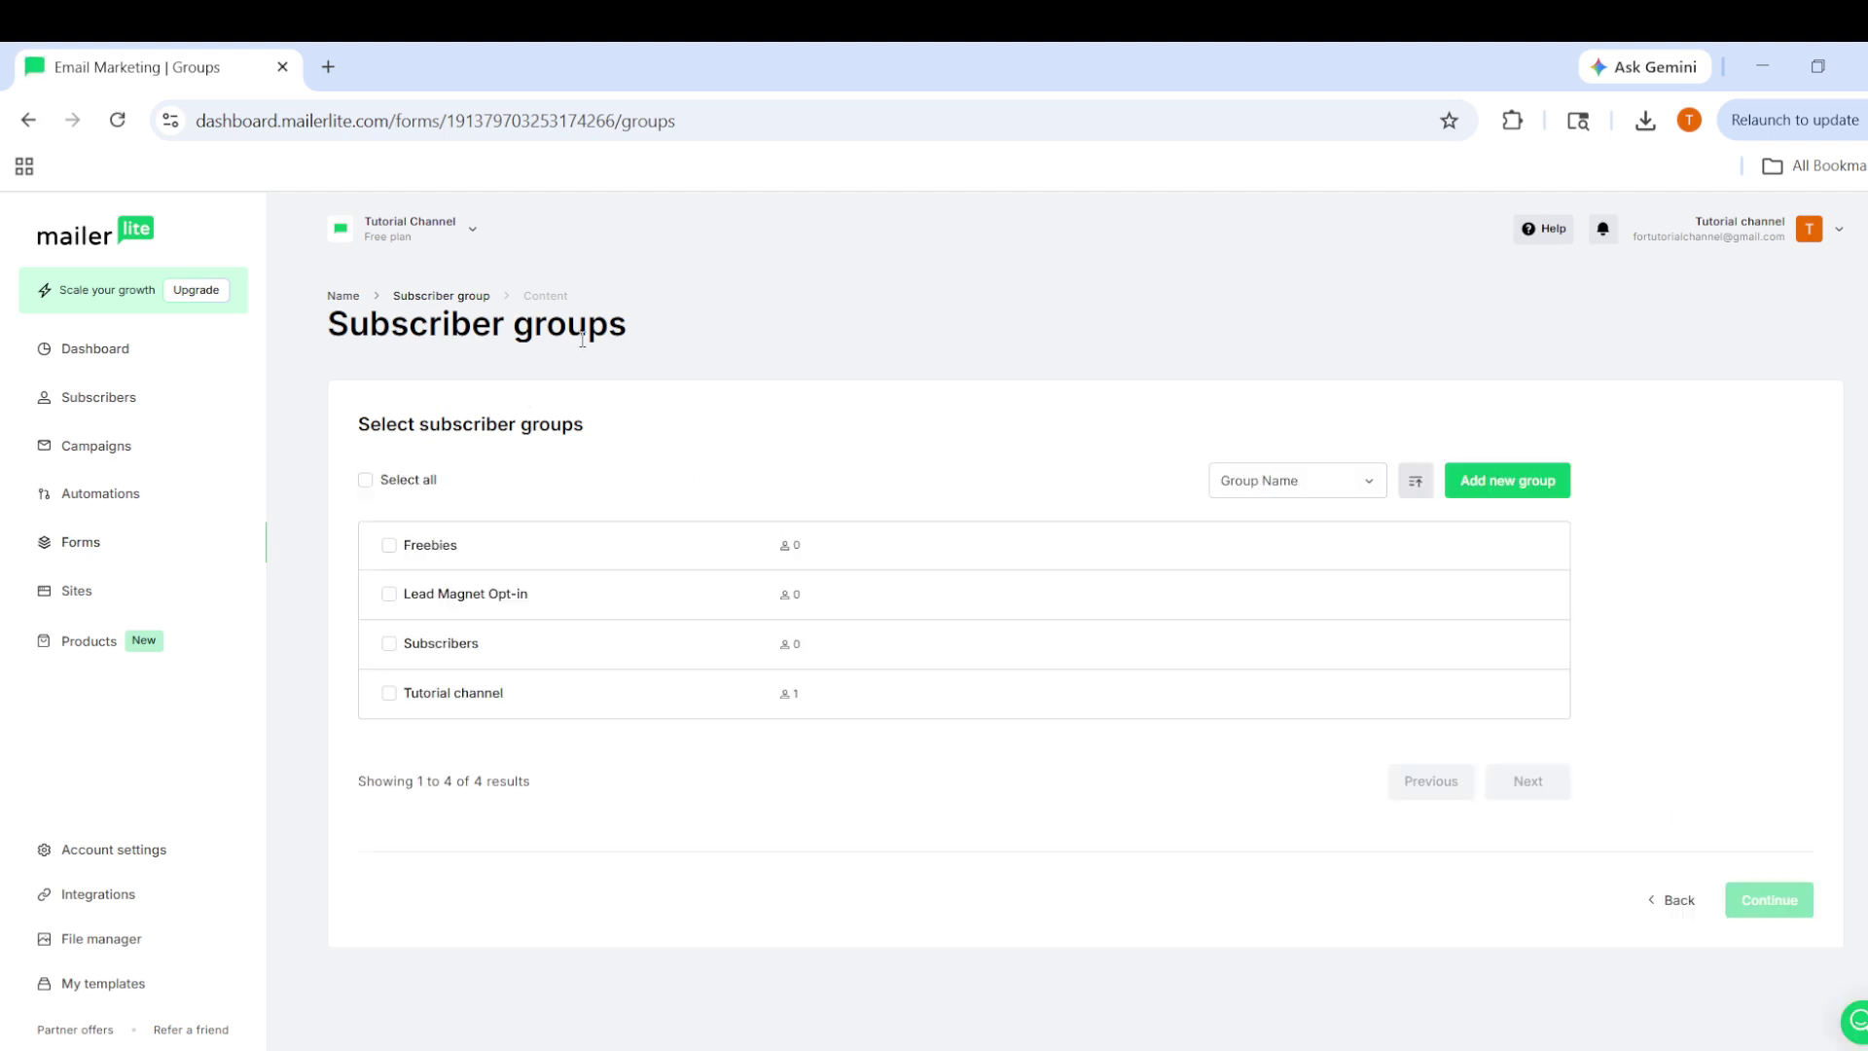
left_click(391, 646)
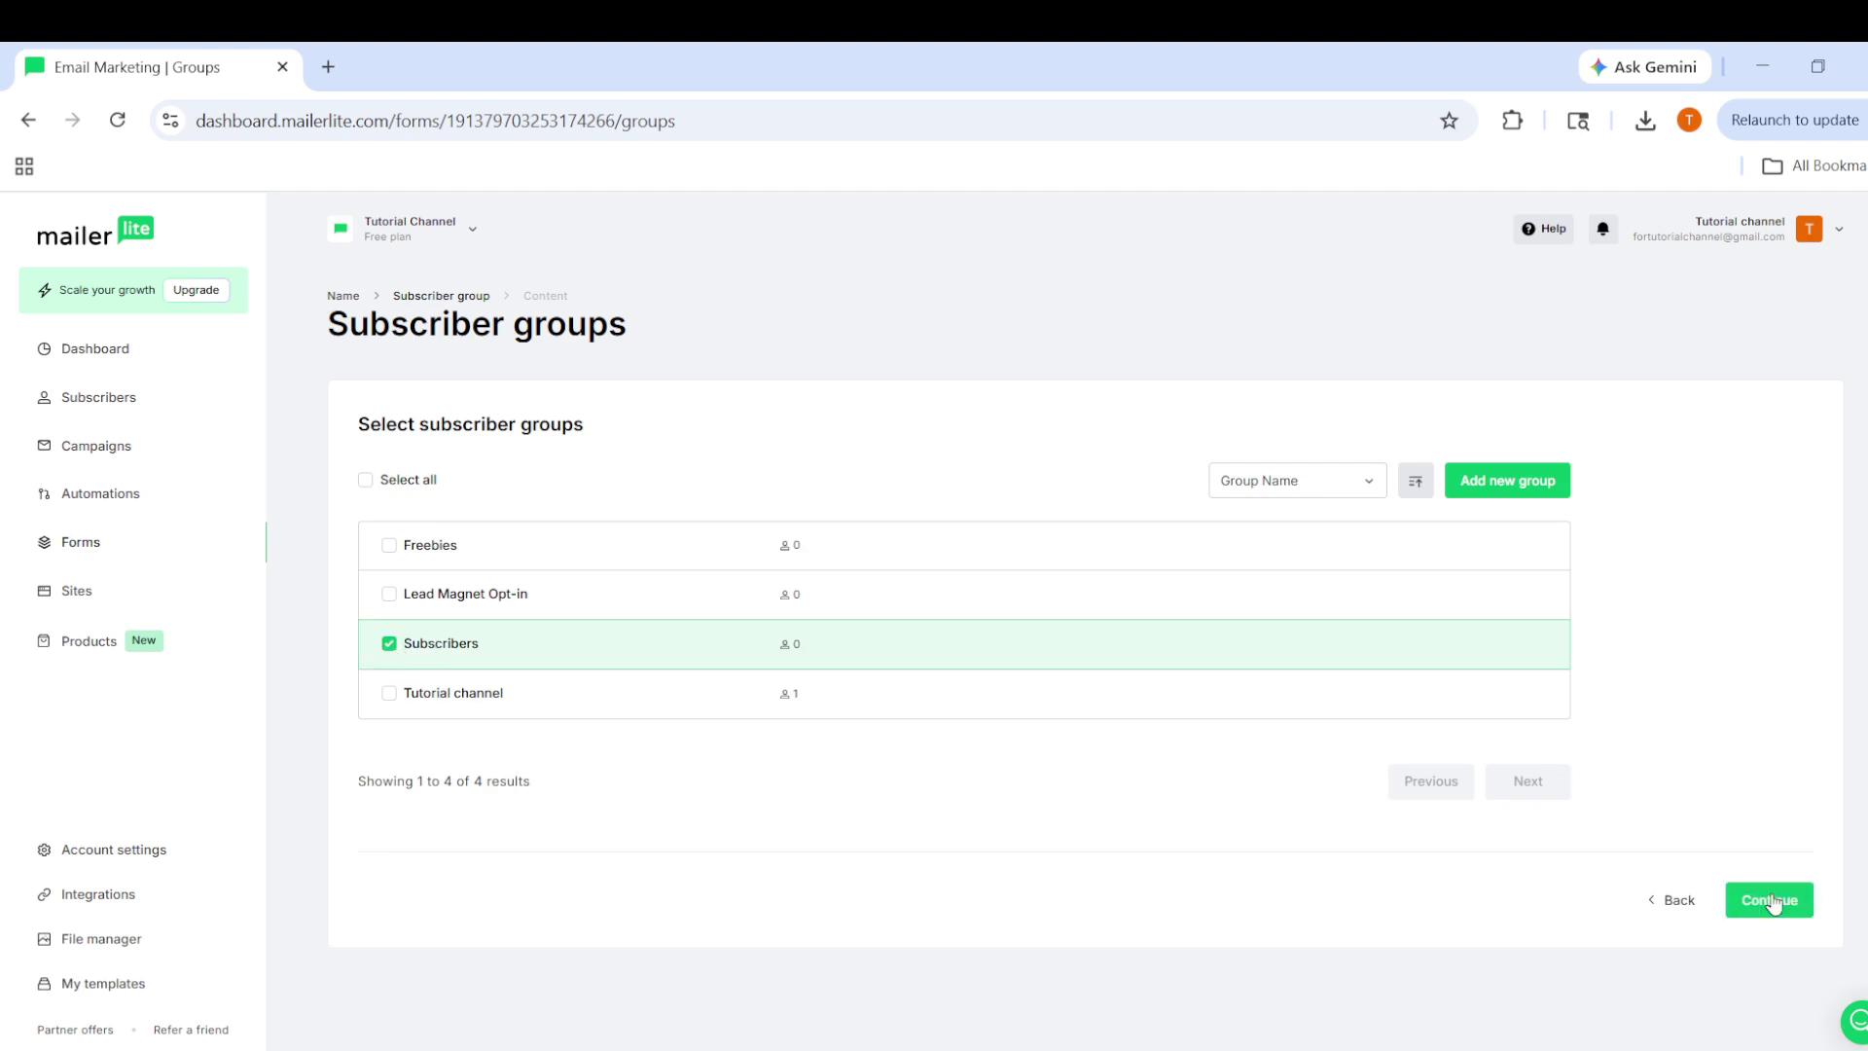
left_click(1769, 908)
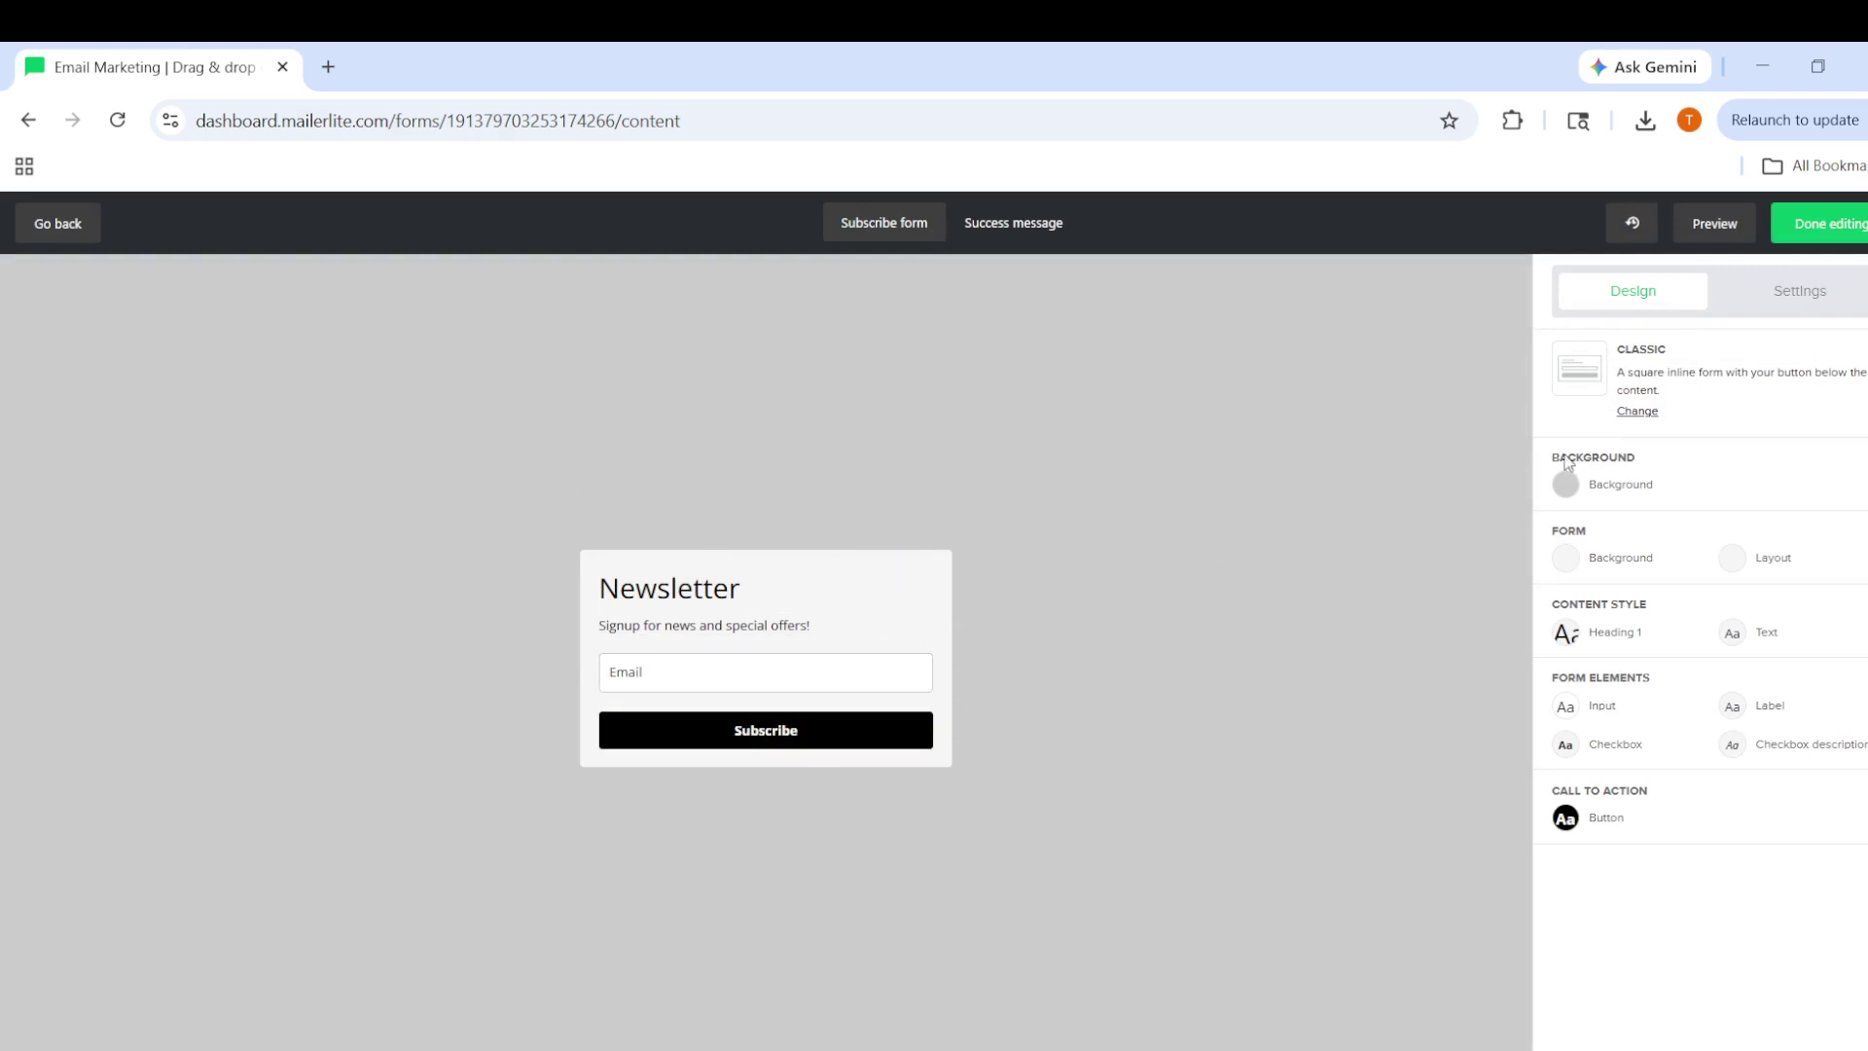
Step: Add Name and Last name fields to the form's signup block and save its settings
left_click(674, 682)
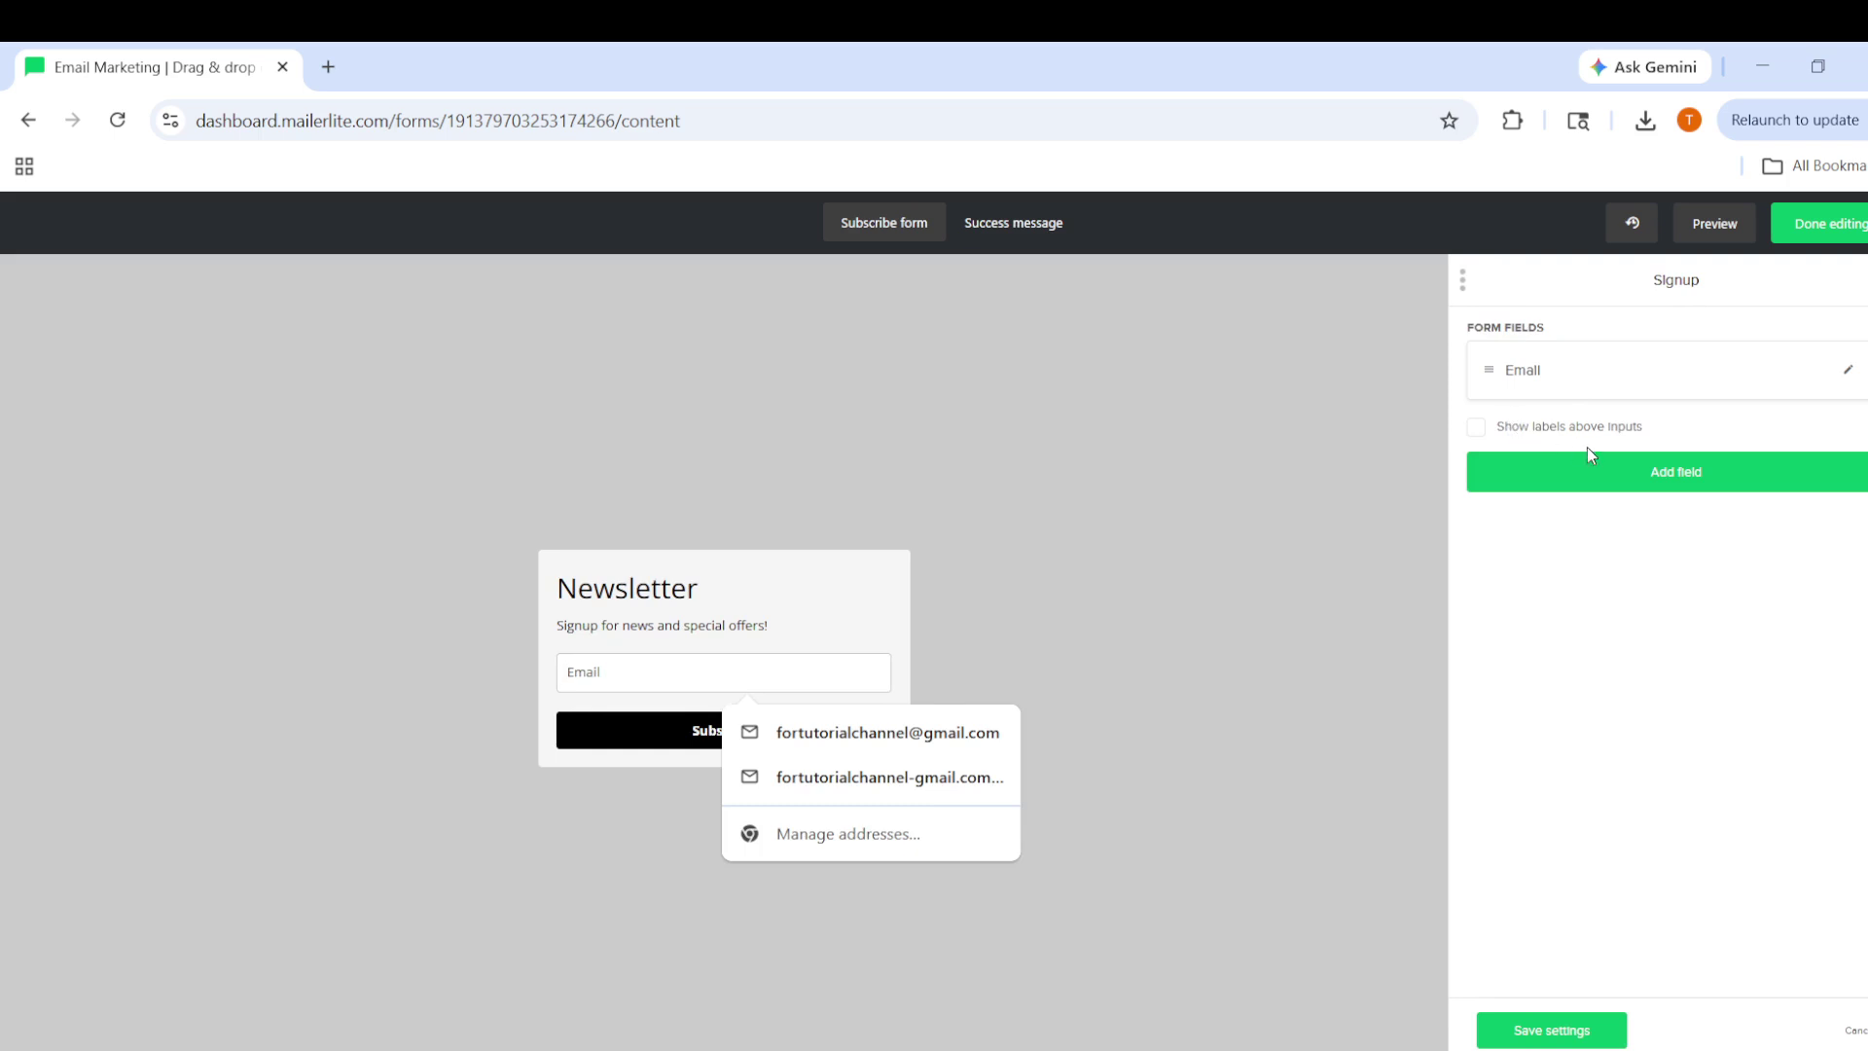
left_click(1629, 483)
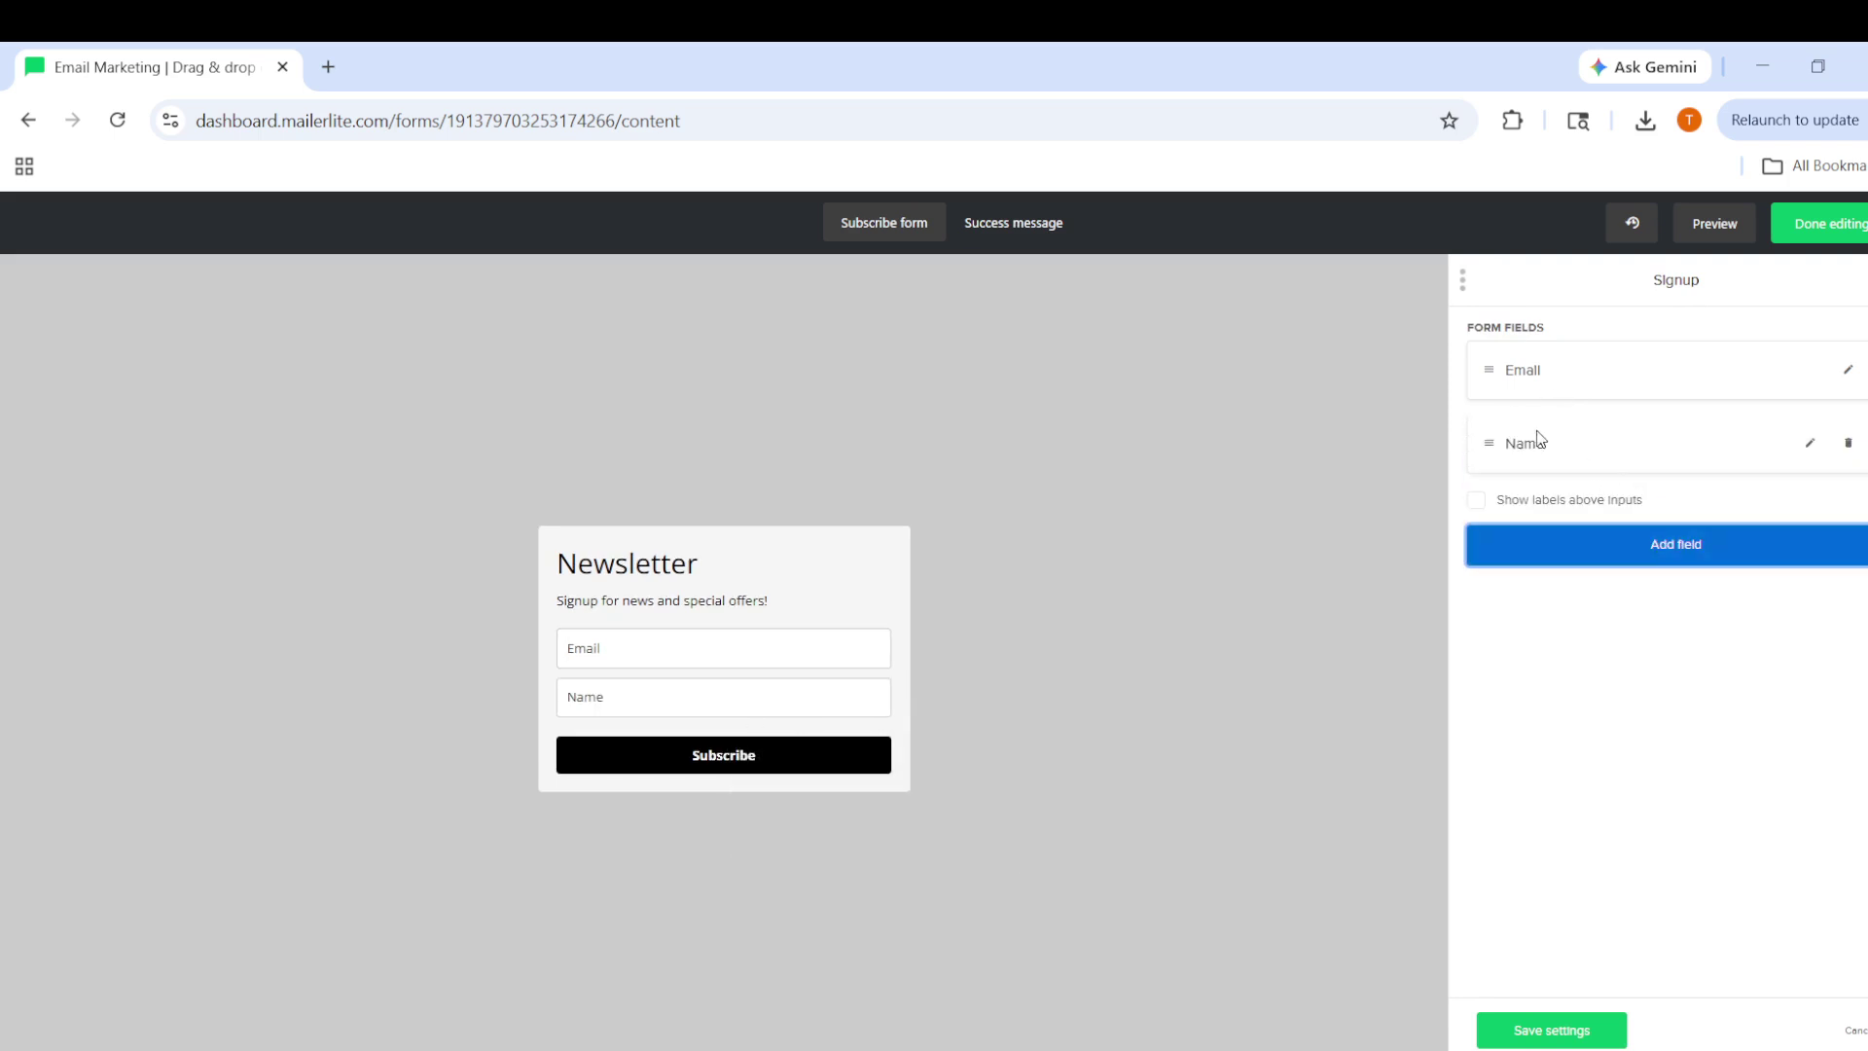
left_click(1639, 544)
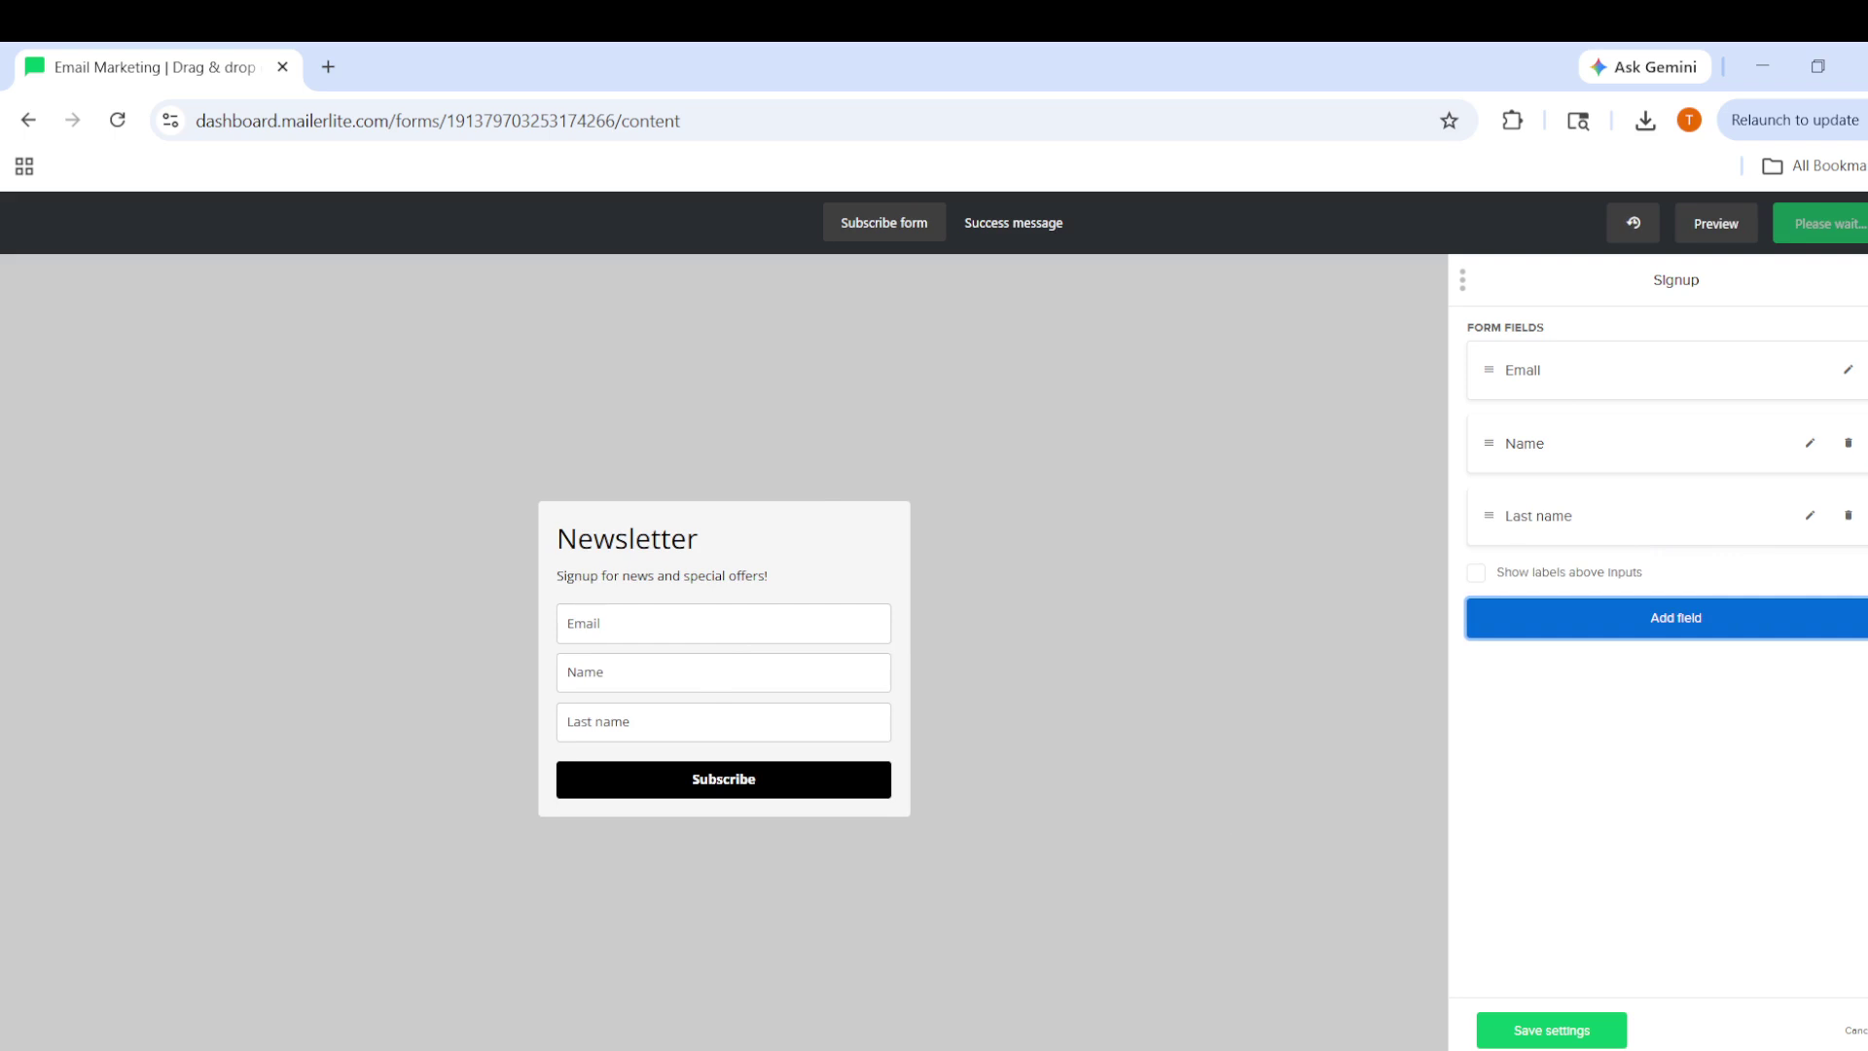
left_click(1553, 1030)
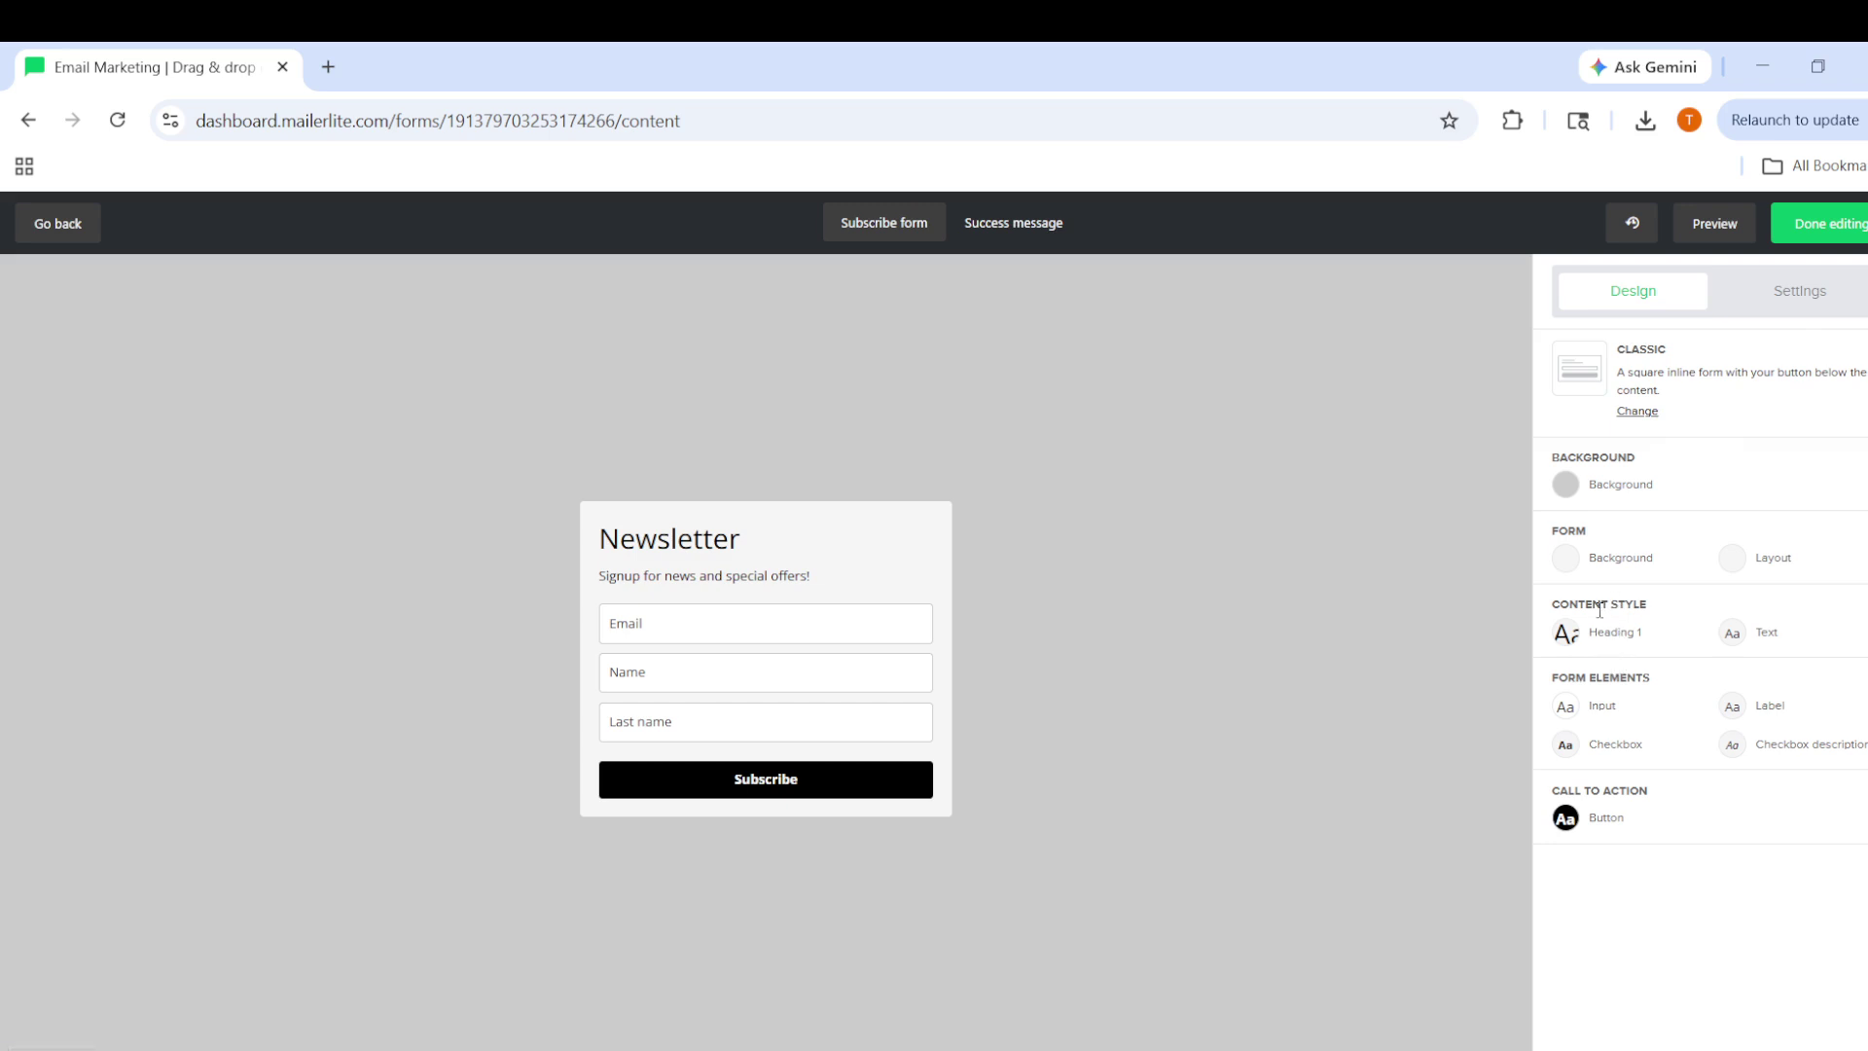
Step: Examine the style options for the form background, layout, text, label, heading, input and checkbox without changing them
left_click(1620, 563)
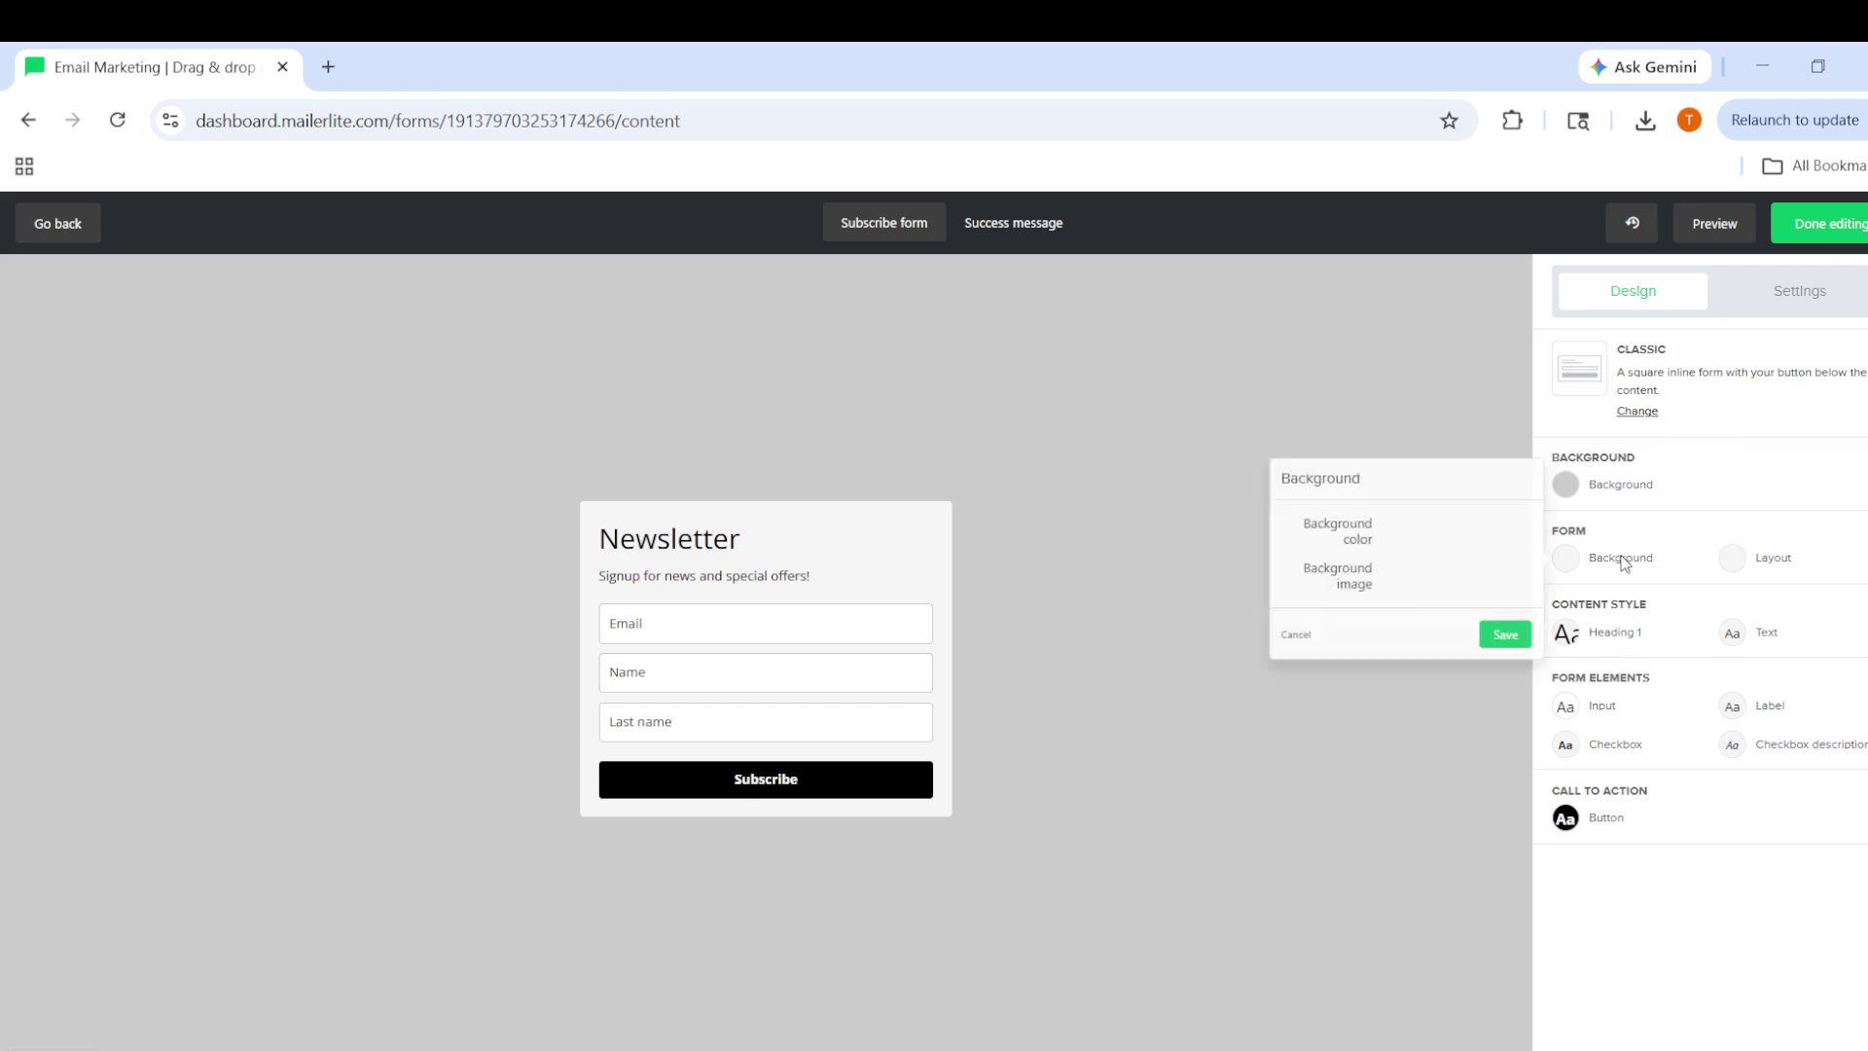
left_click(1769, 571)
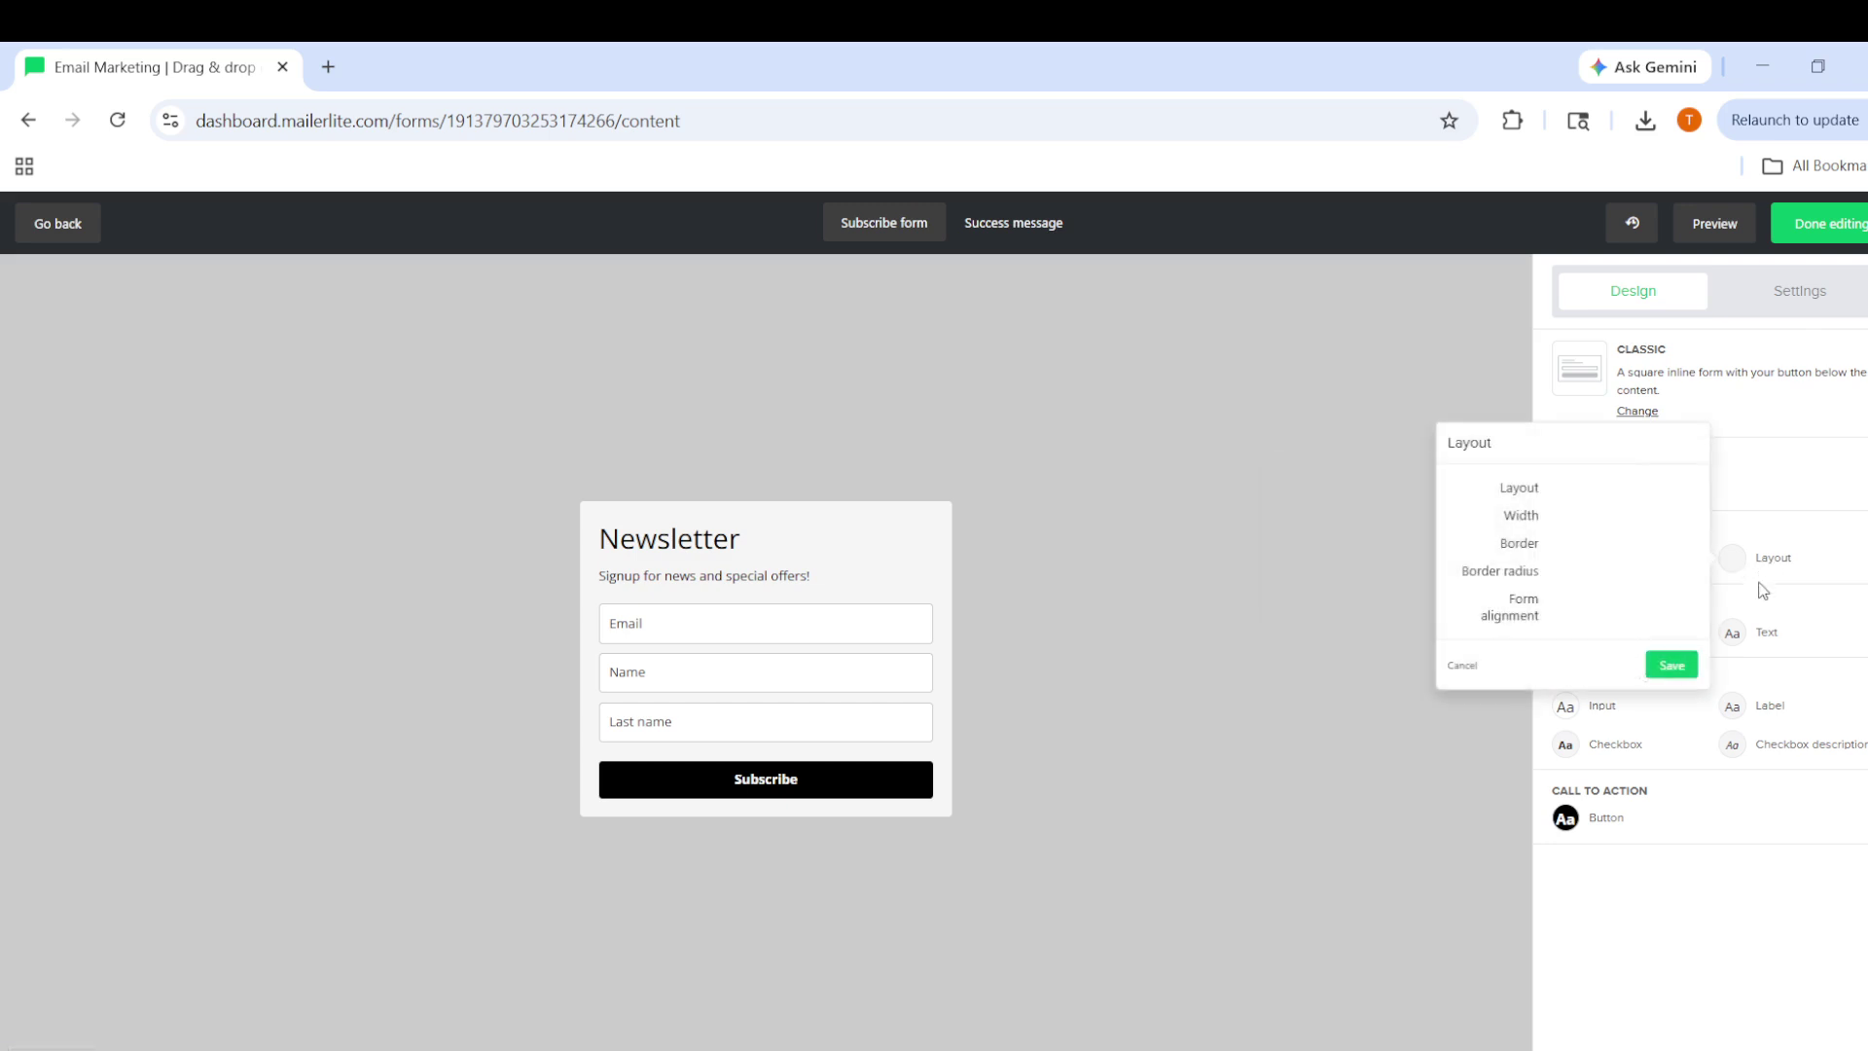
left_click(1767, 634)
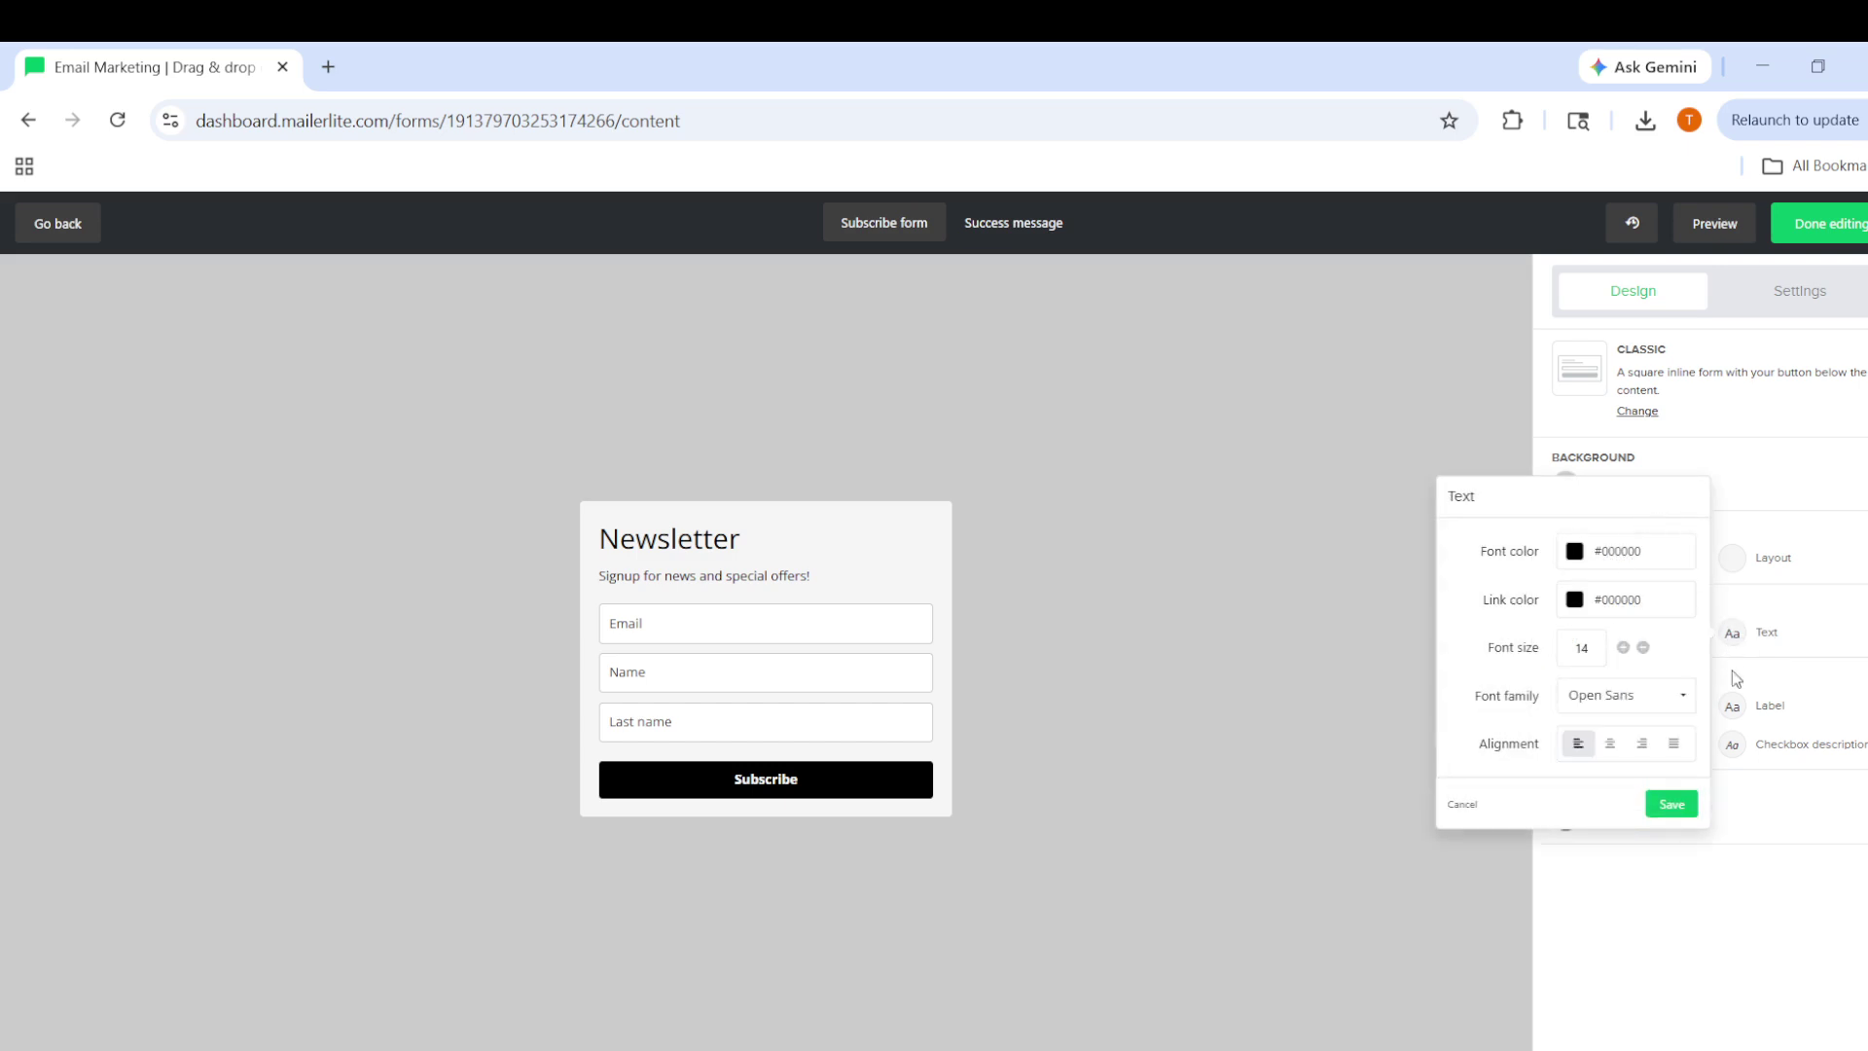
left_click(1777, 705)
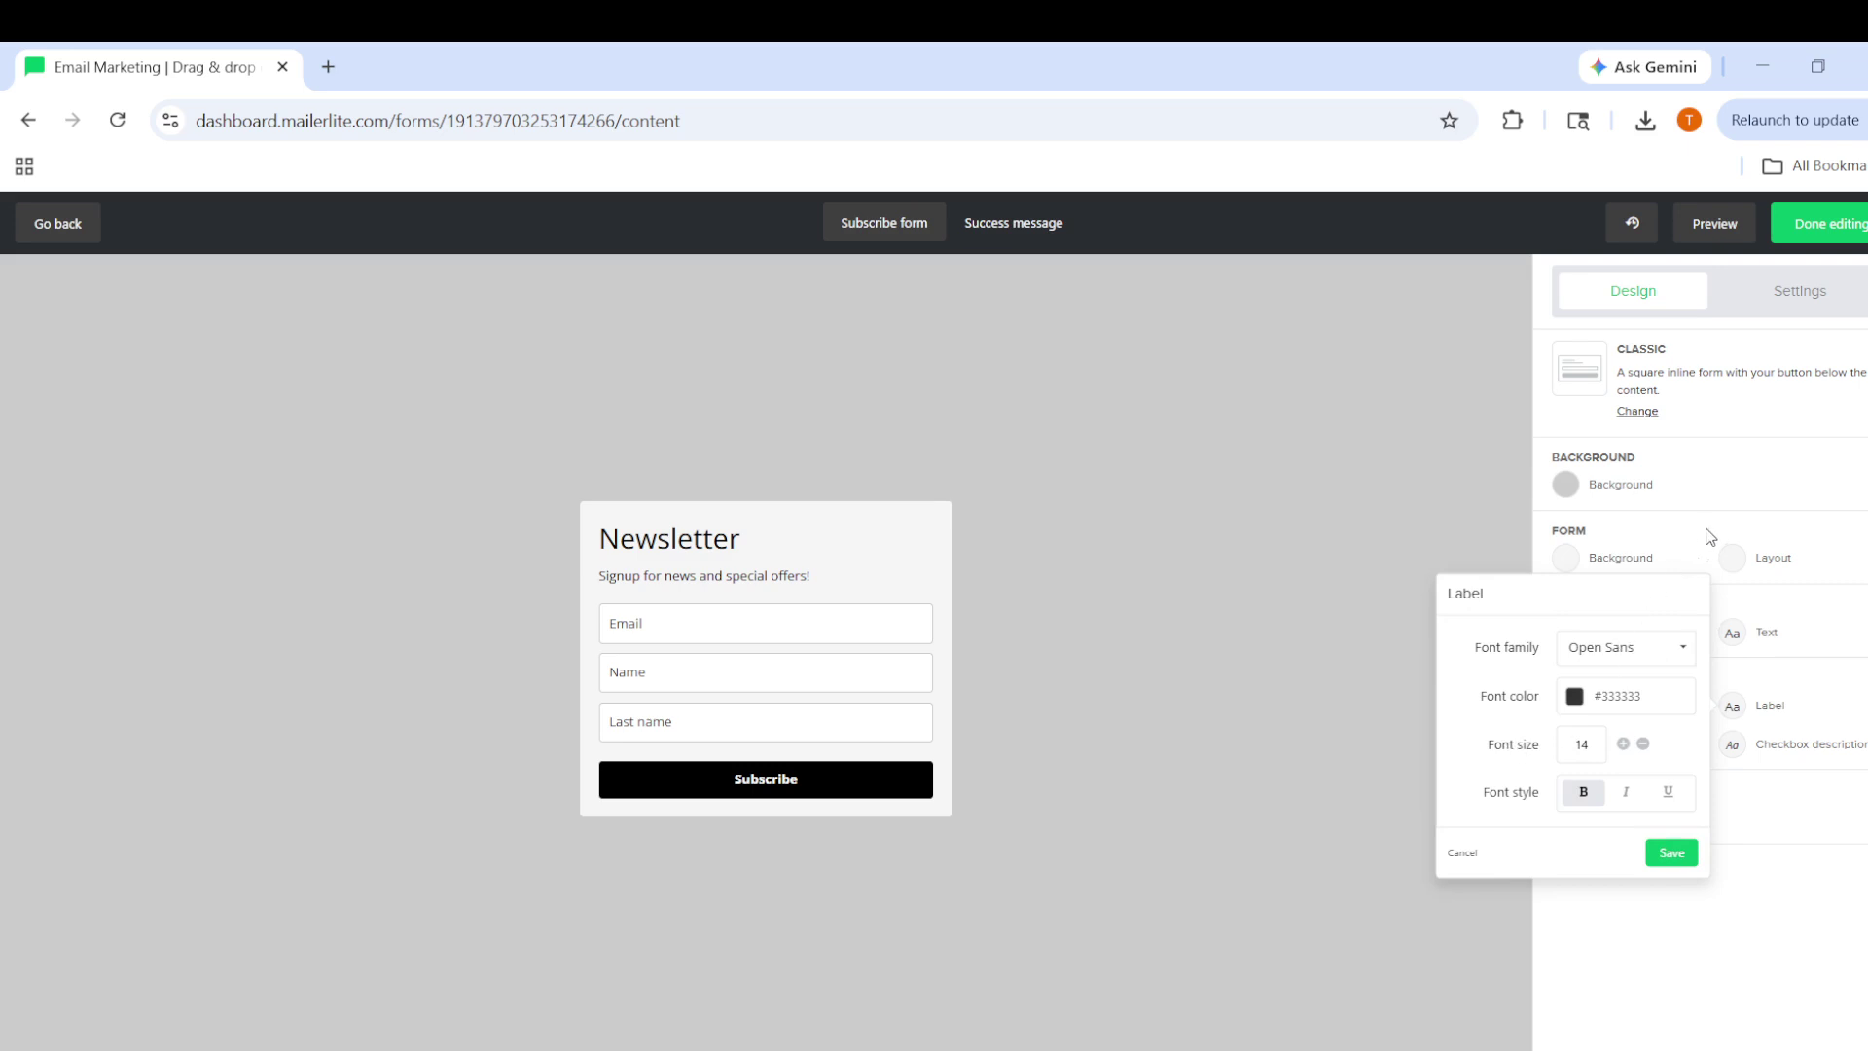
left_click(1710, 536)
left_click(1608, 639)
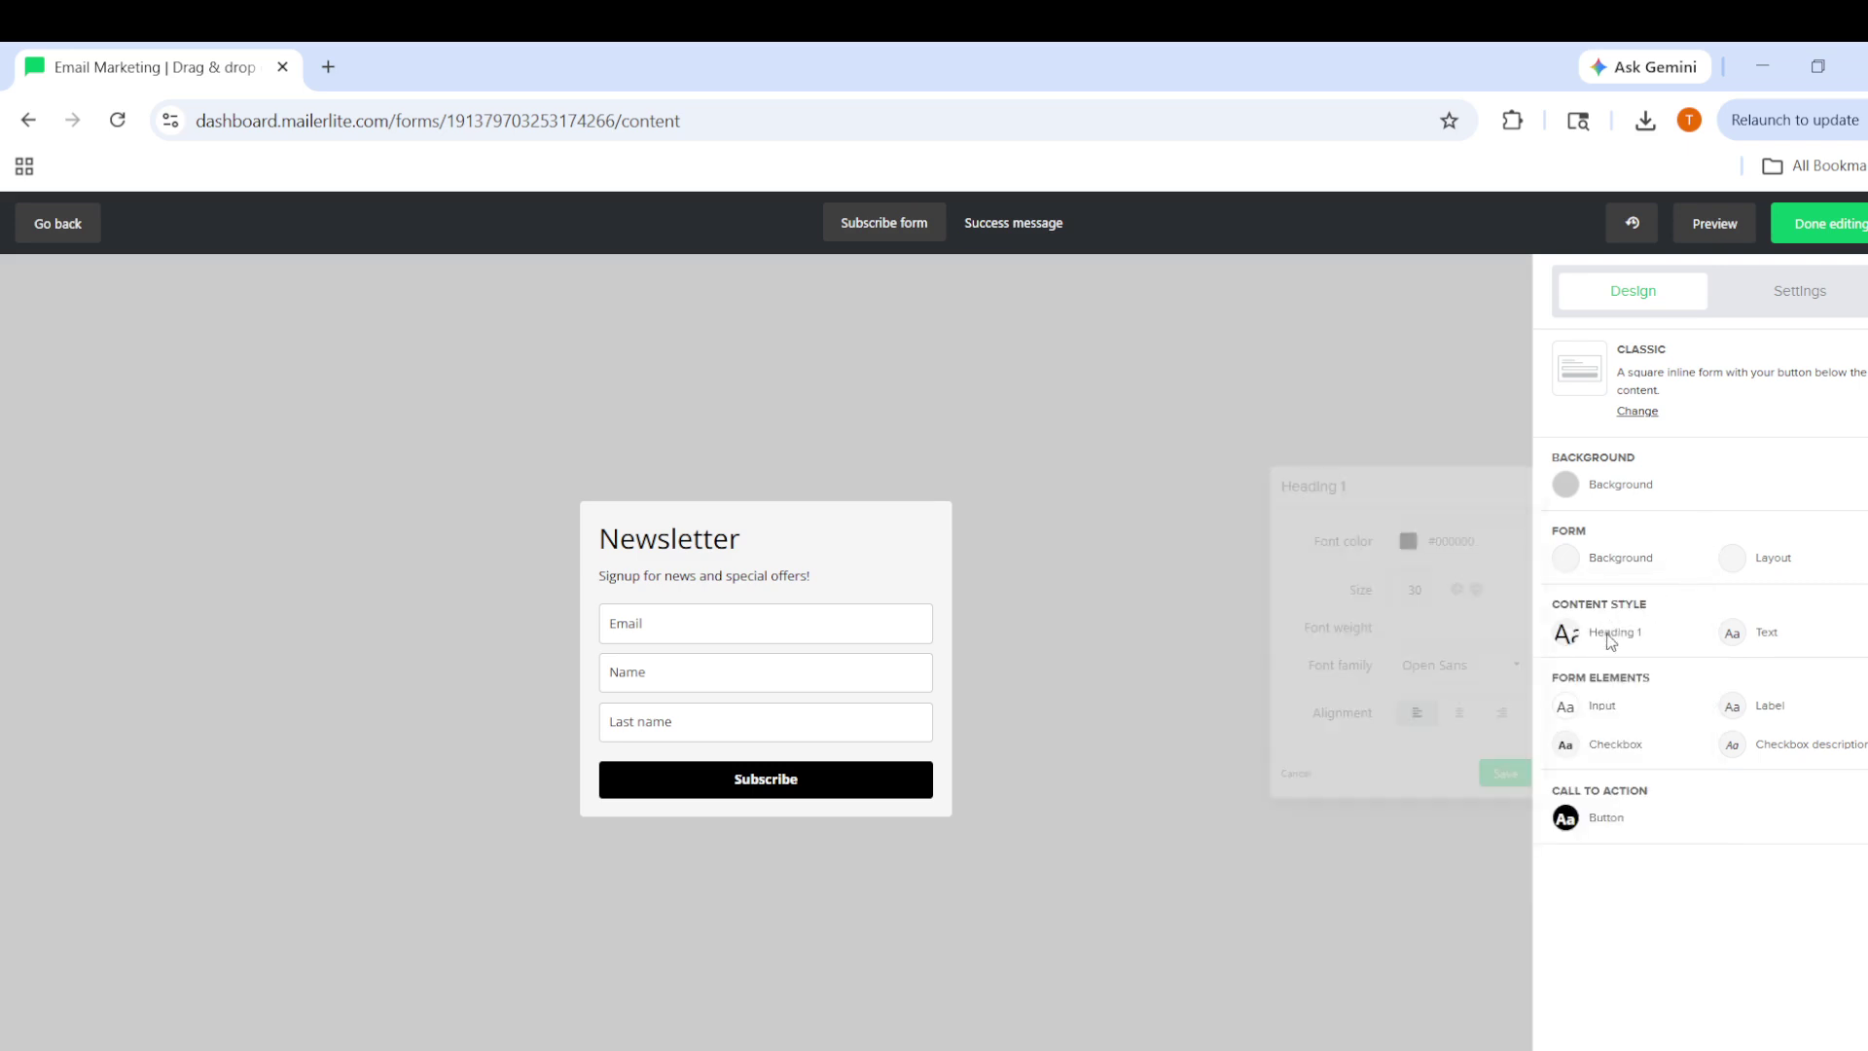
left_click(1617, 707)
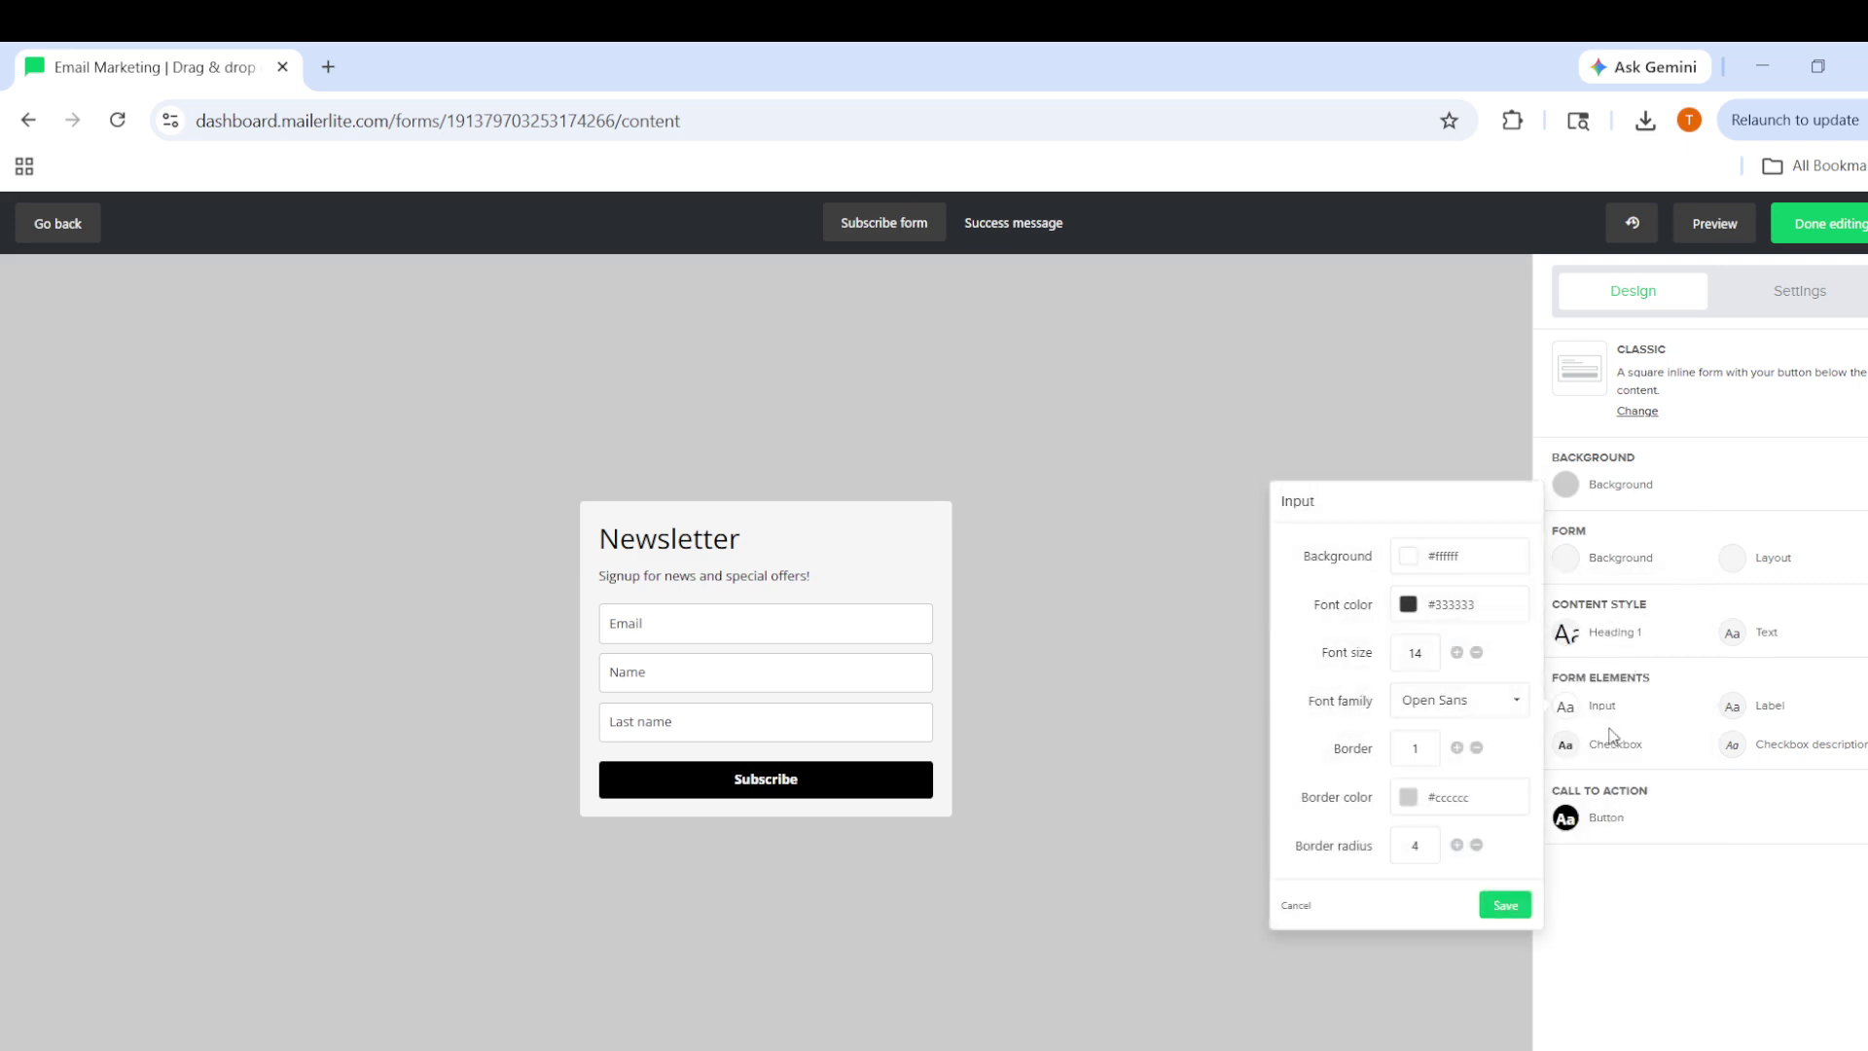
left_click(1597, 743)
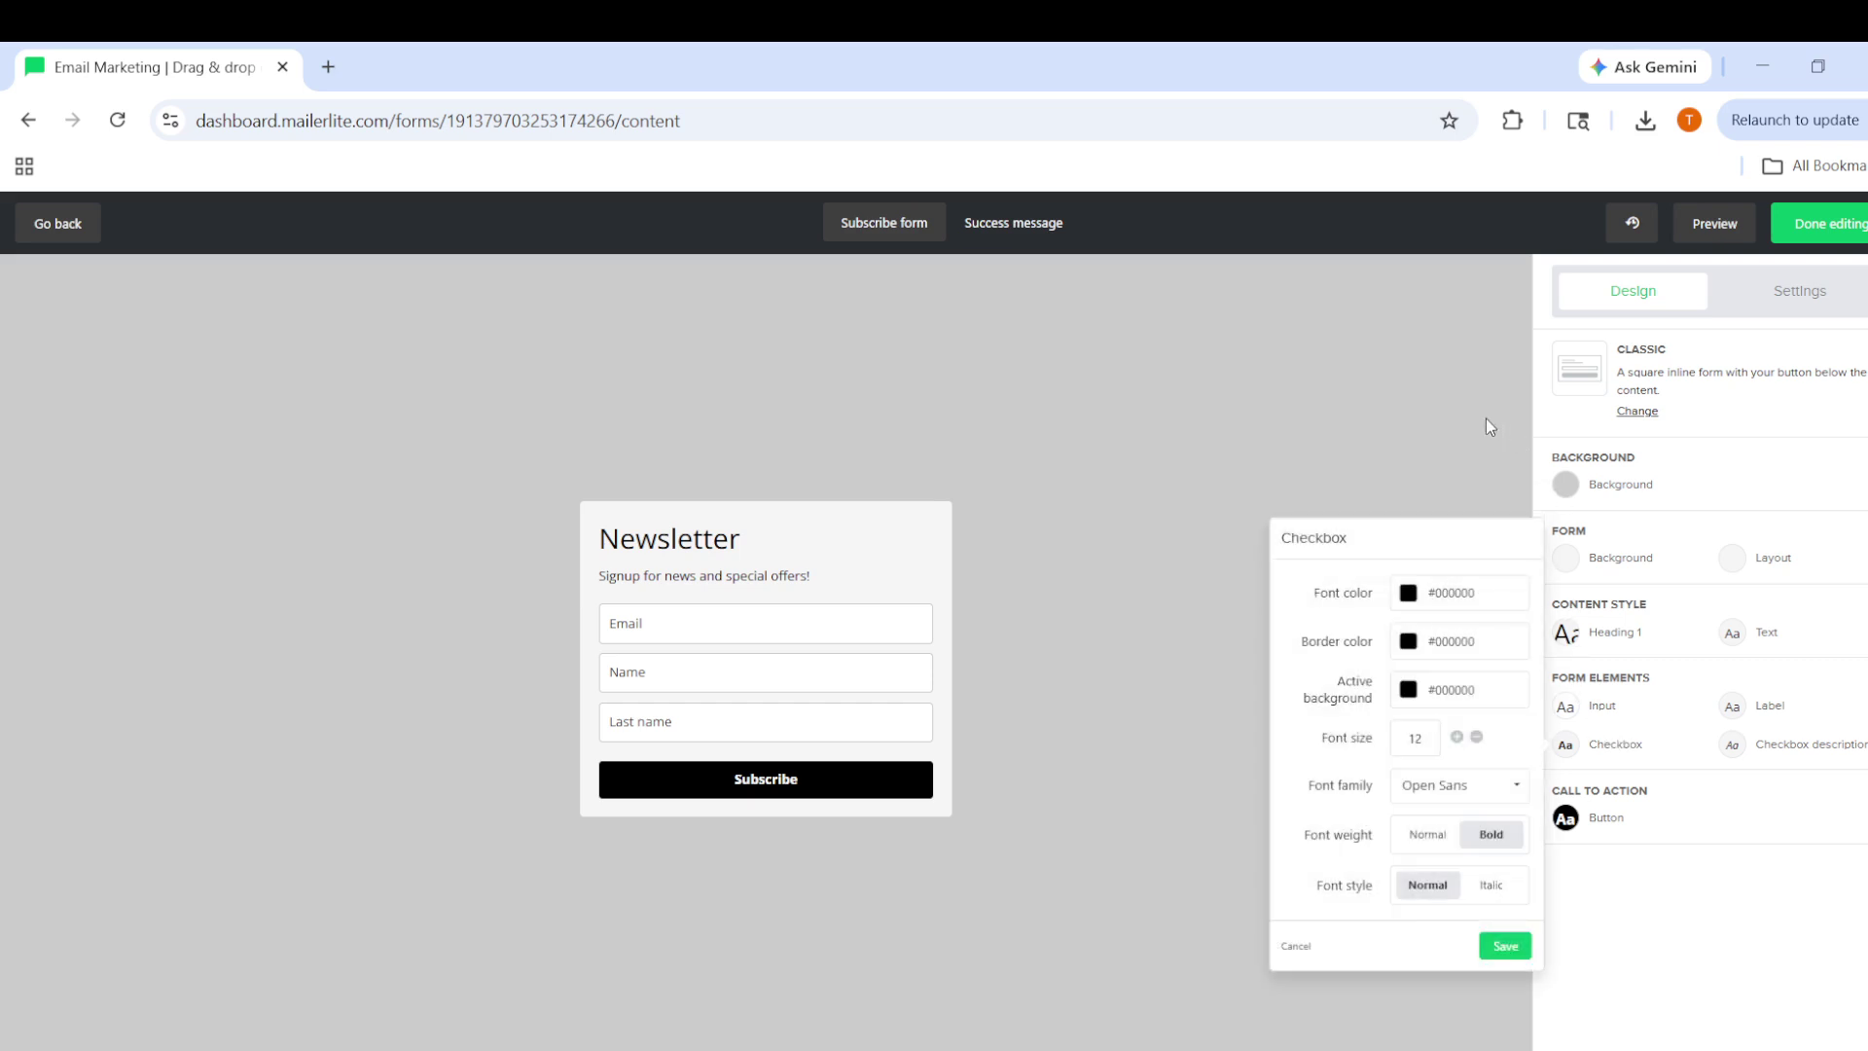
left_click(1453, 401)
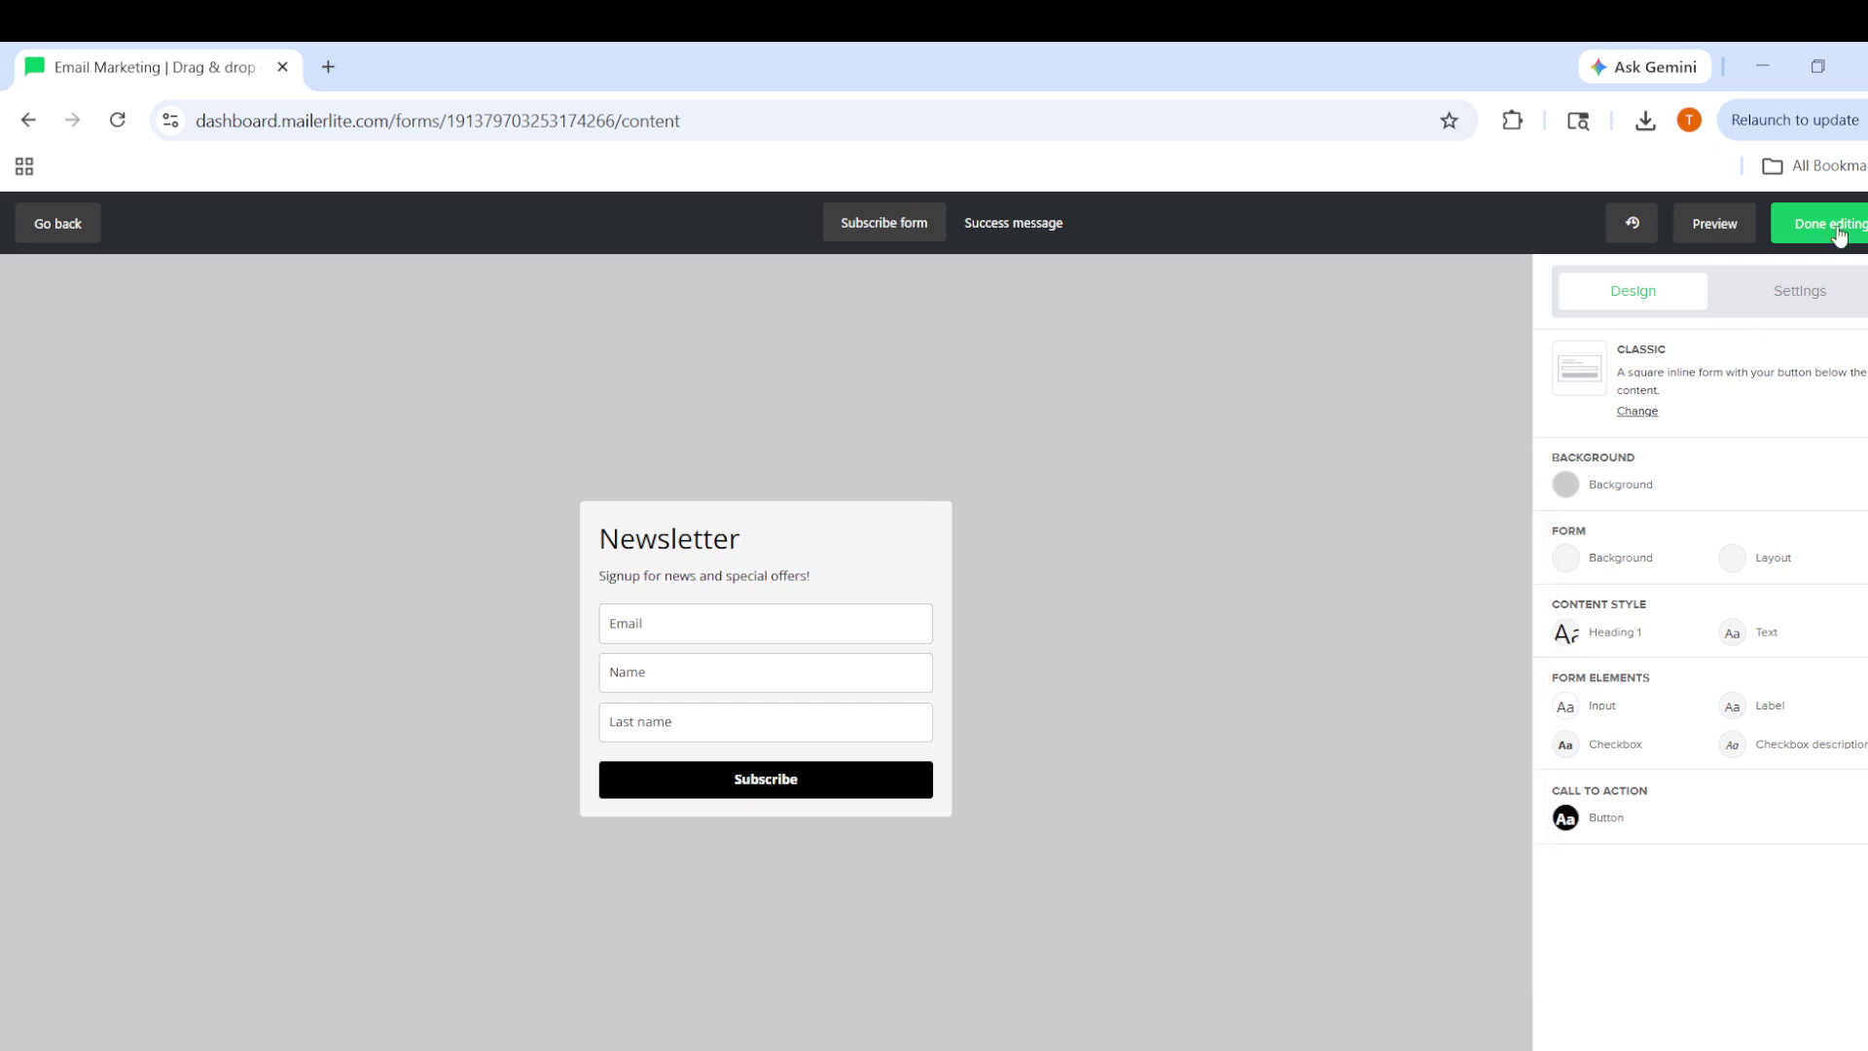
Step: Finish editing the form design and go to the website embedding section of the form's overview
left_click(1799, 225)
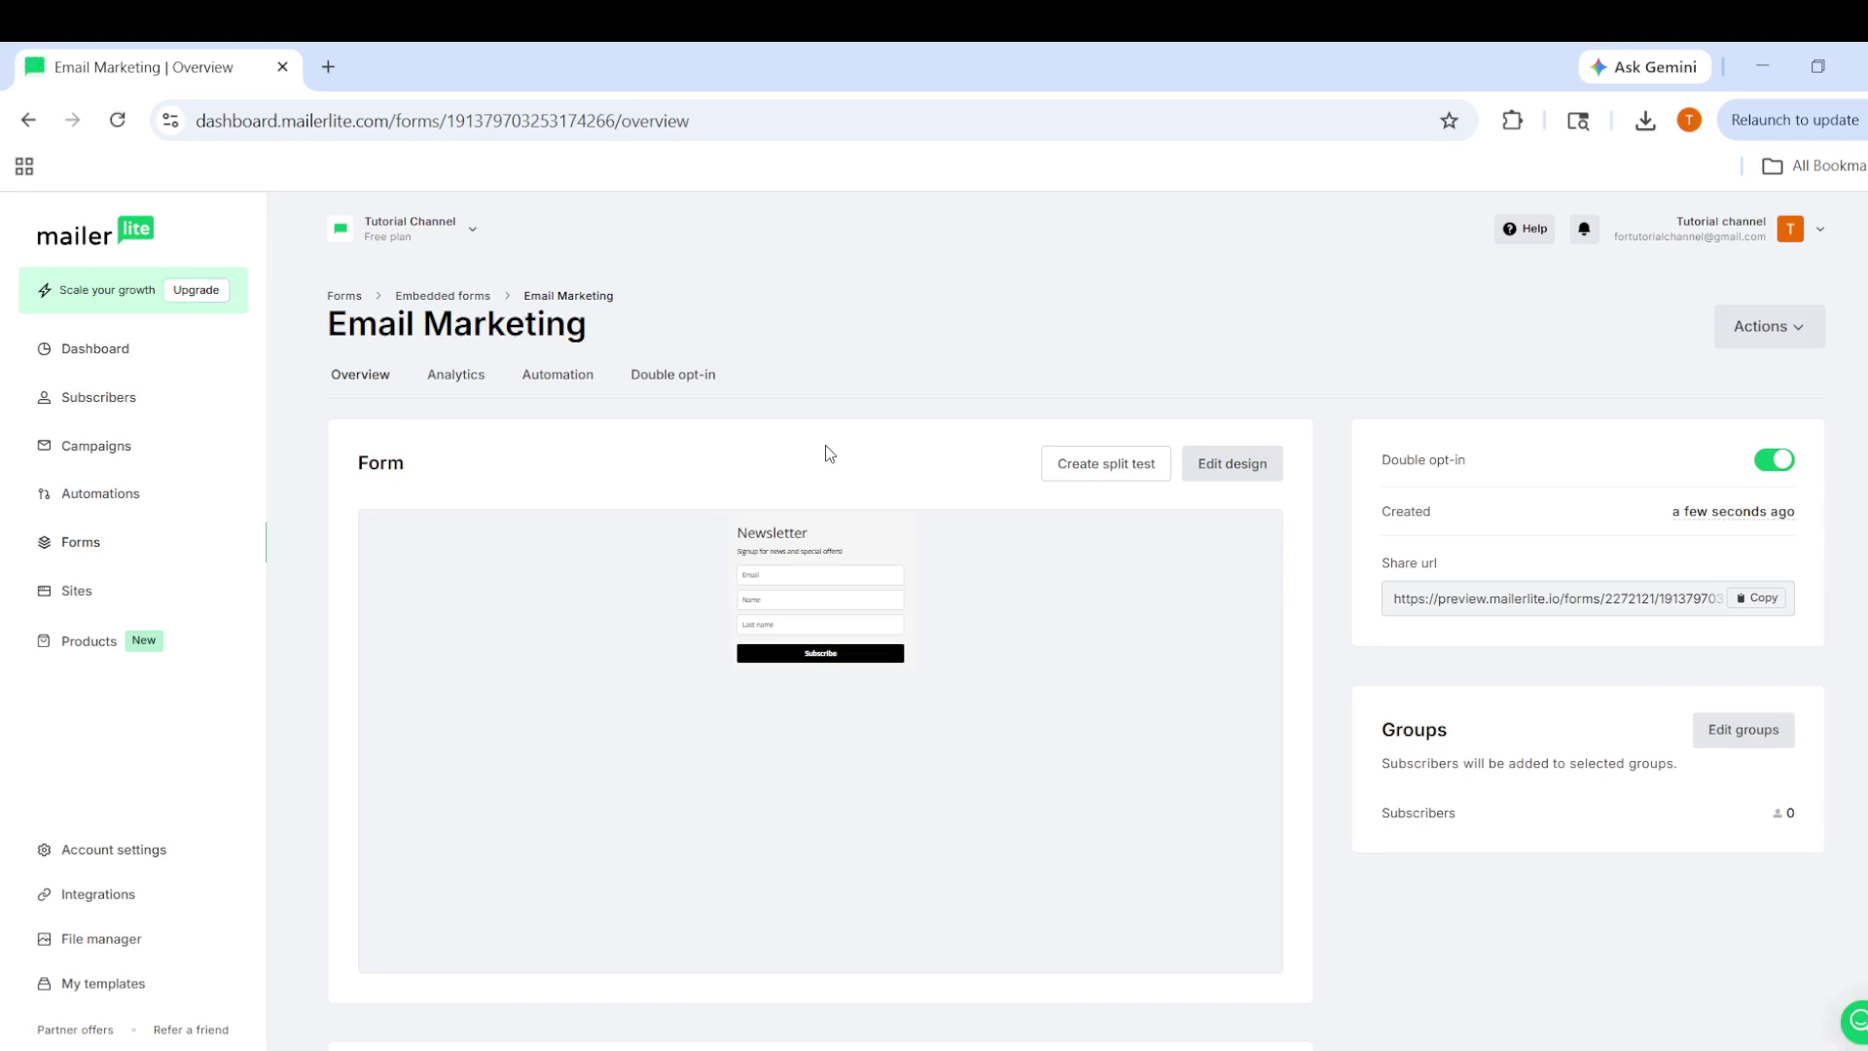
scroll(832, 472, "down", 3)
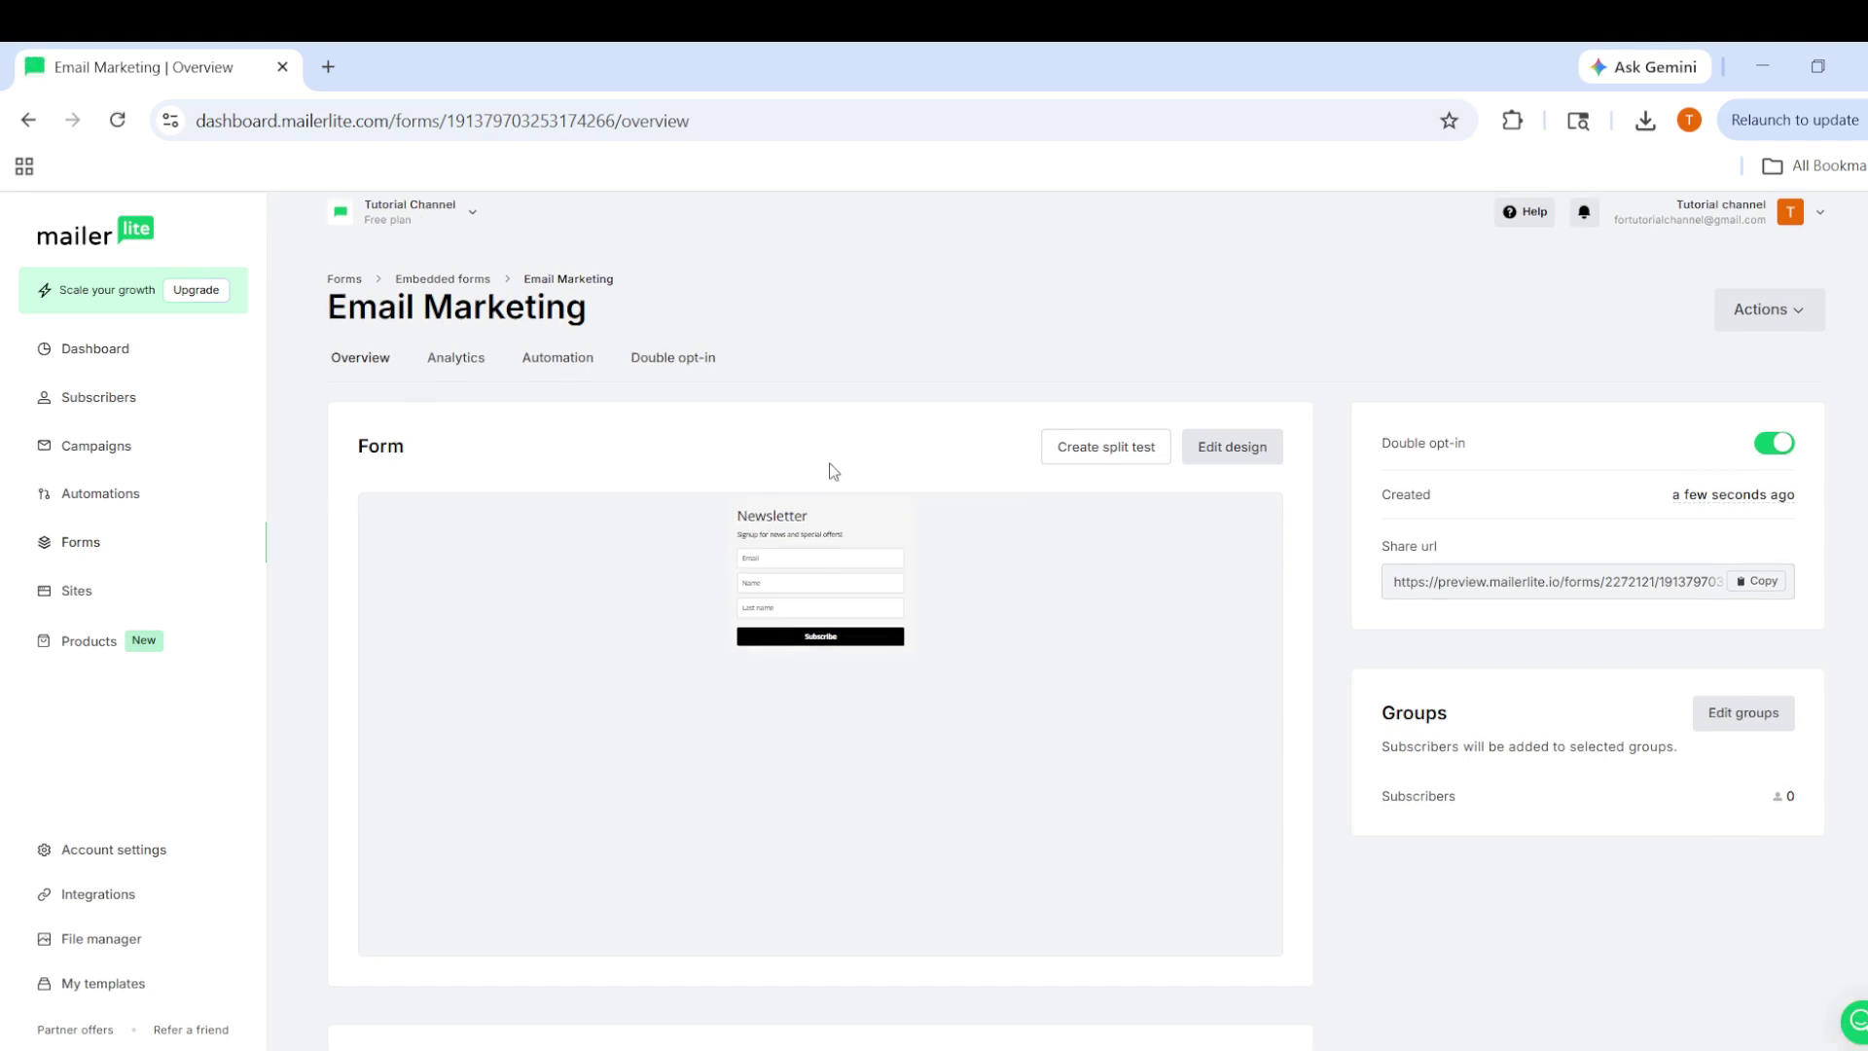
mouse_move(830, 467)
scroll(831, 468, "down", 4)
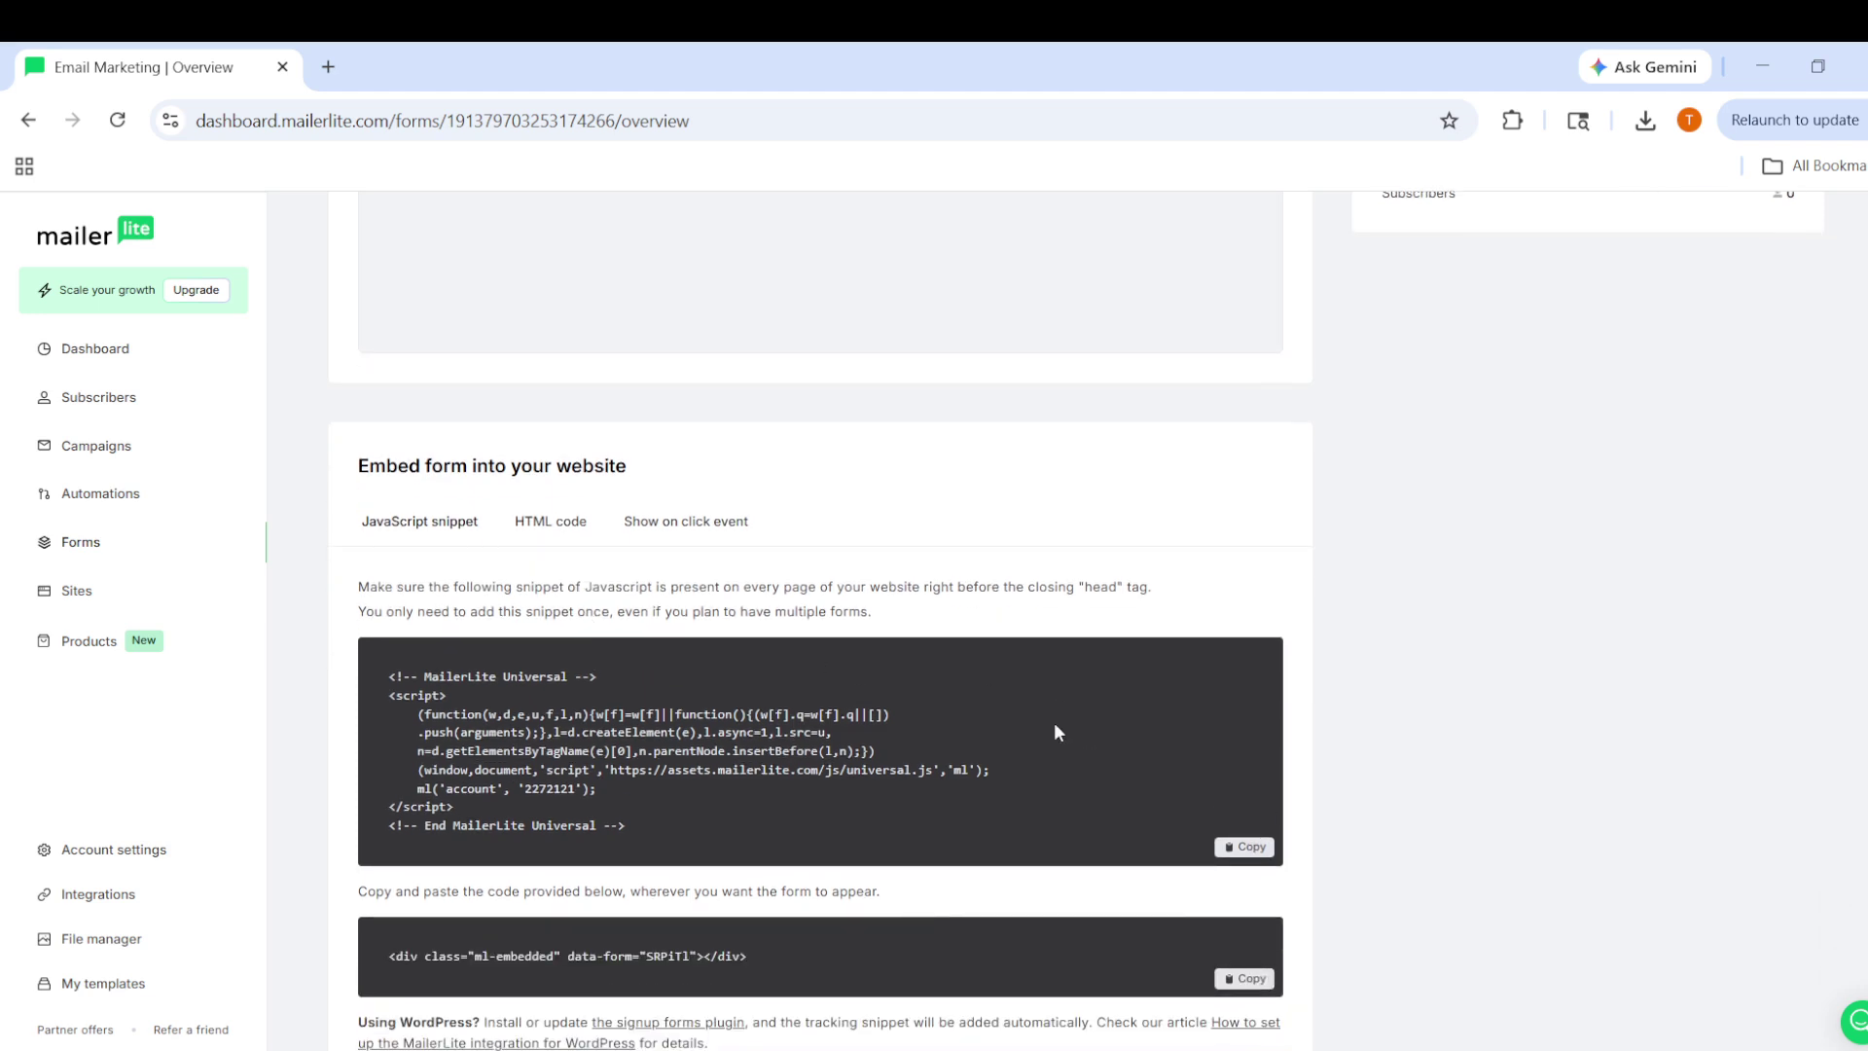
Step: Review the form's embed options: HTML code, JavaScript snippet and show on click event, along with the form preview
left_click(524, 527)
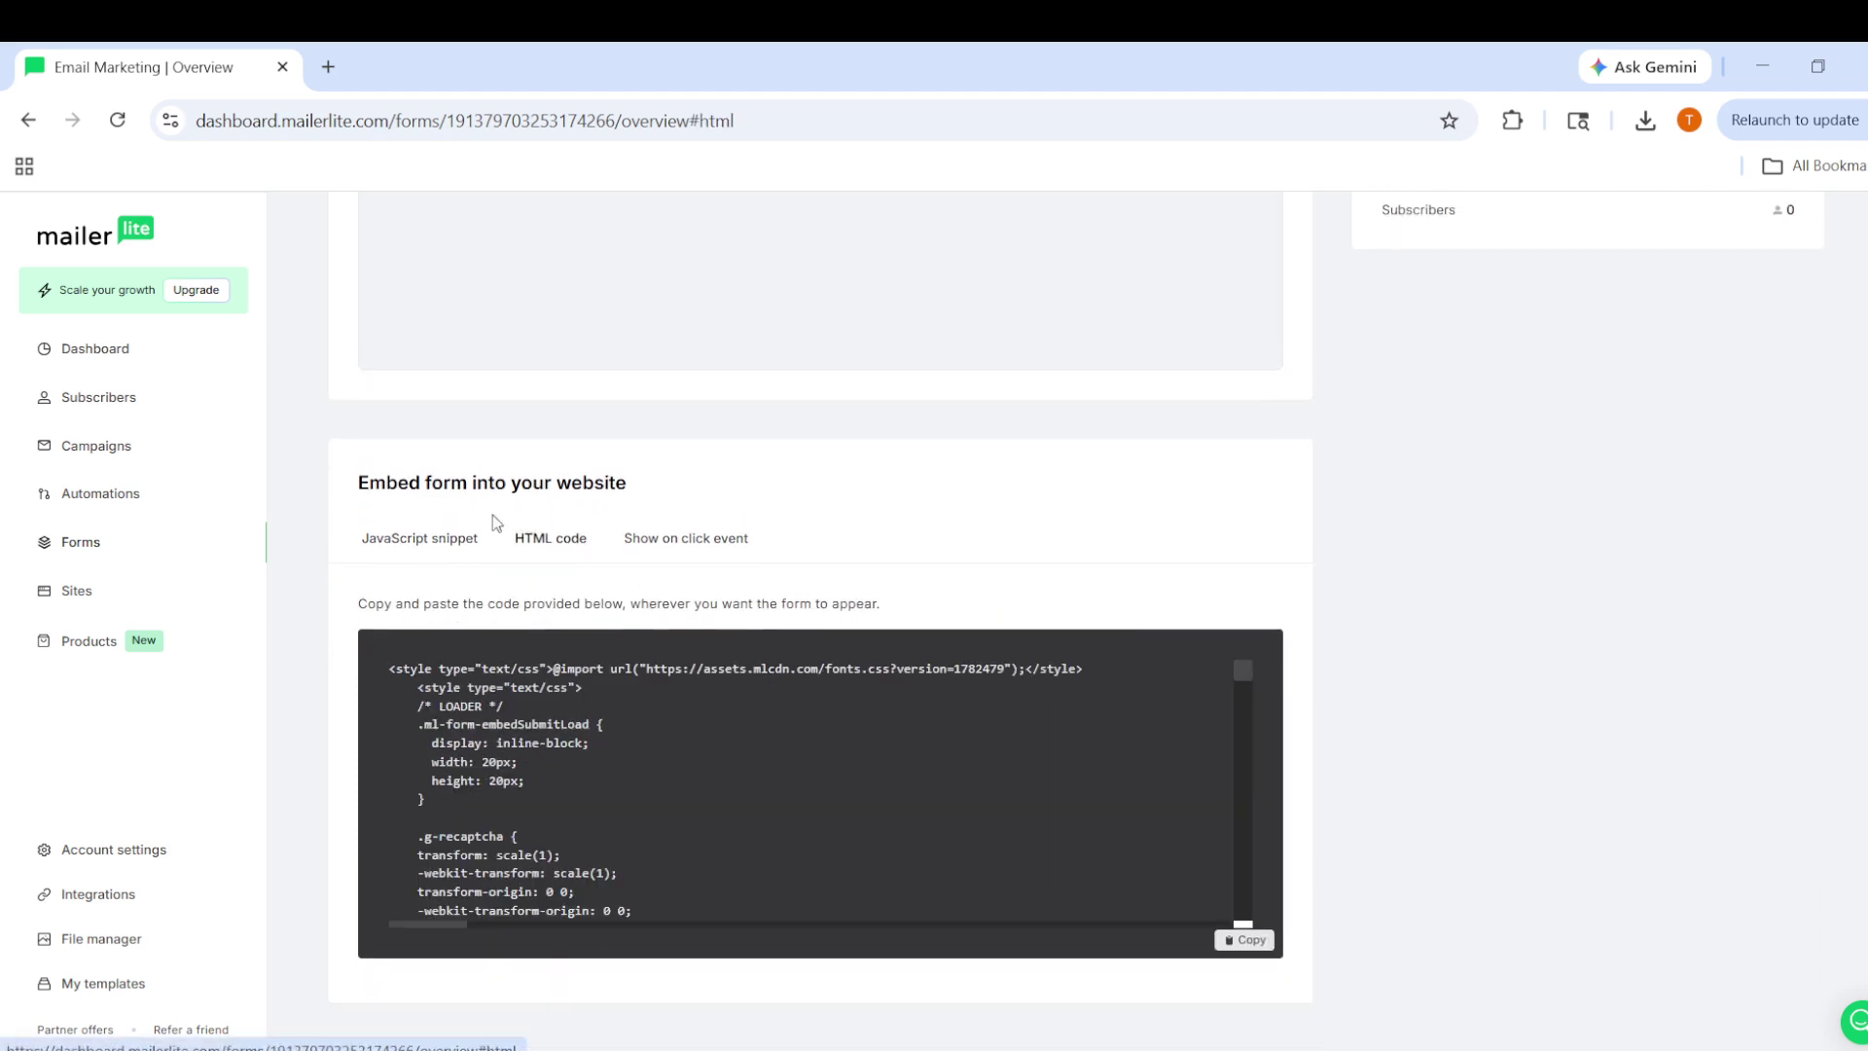
left_click(422, 542)
scroll(918, 484, "down", 2)
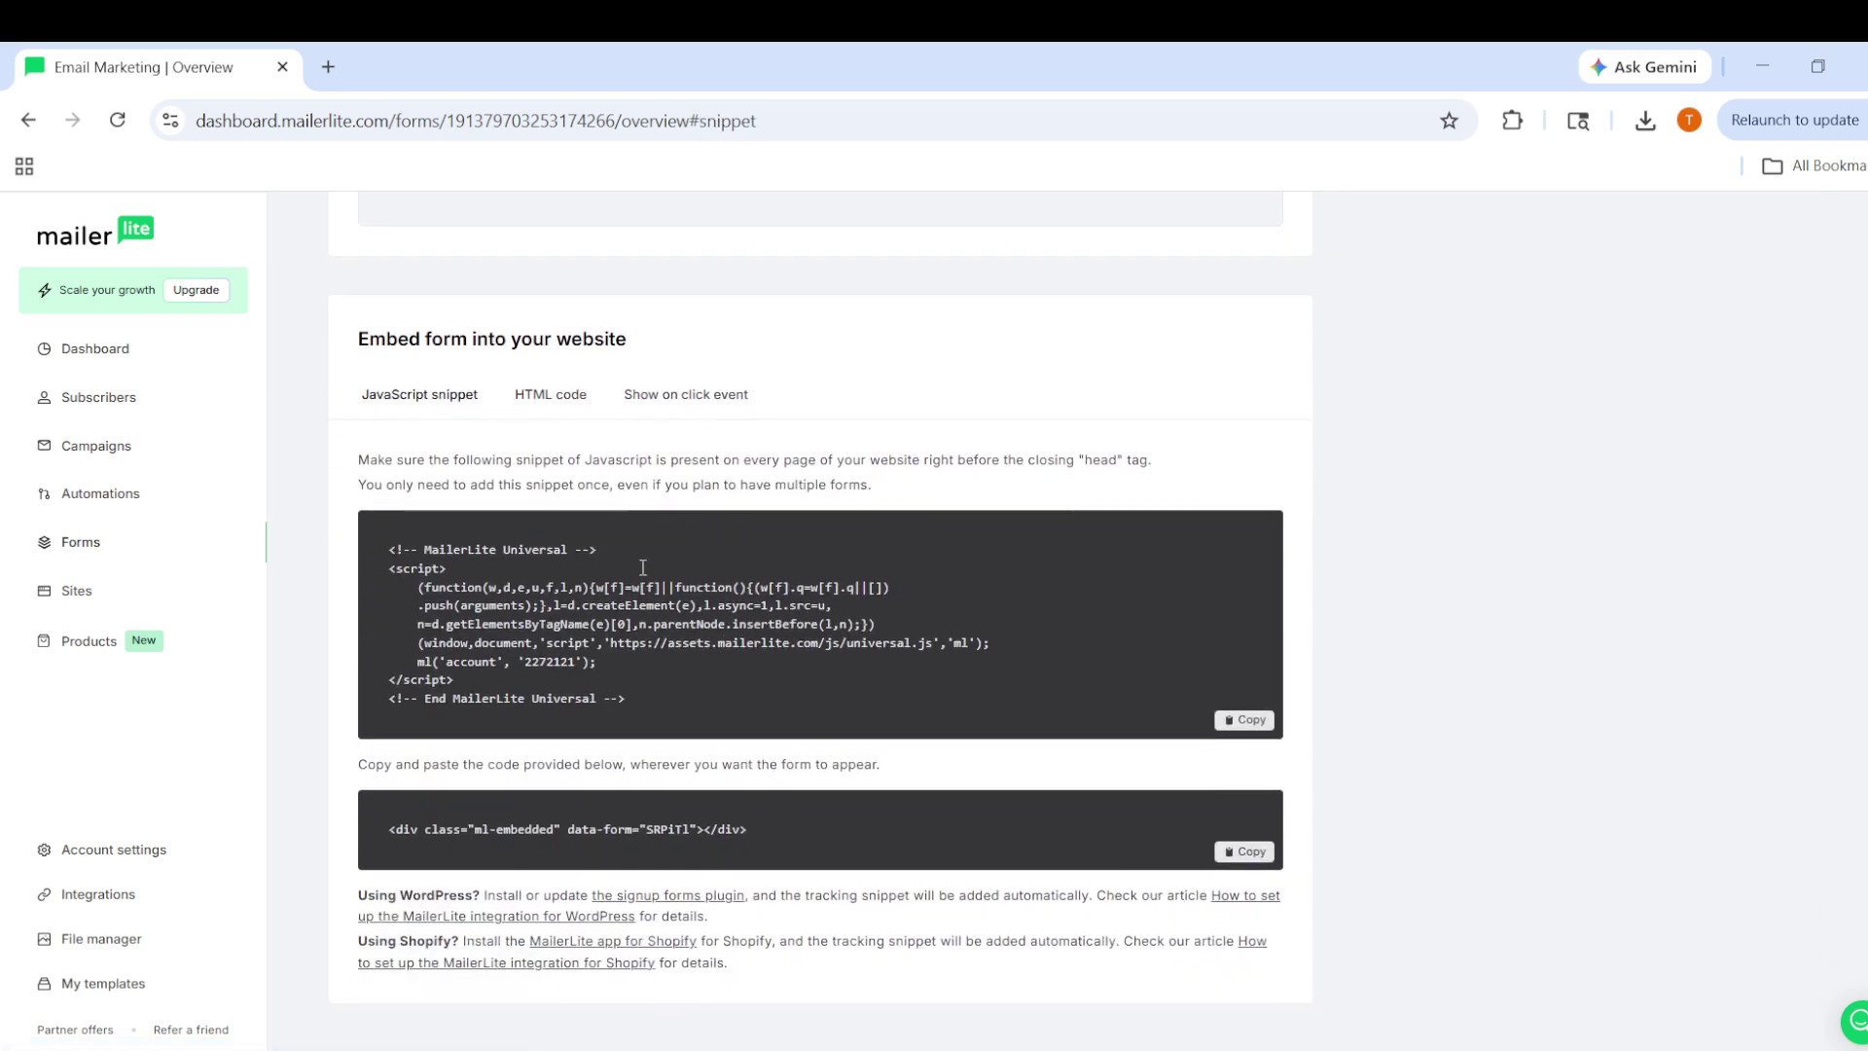
left_click(553, 399)
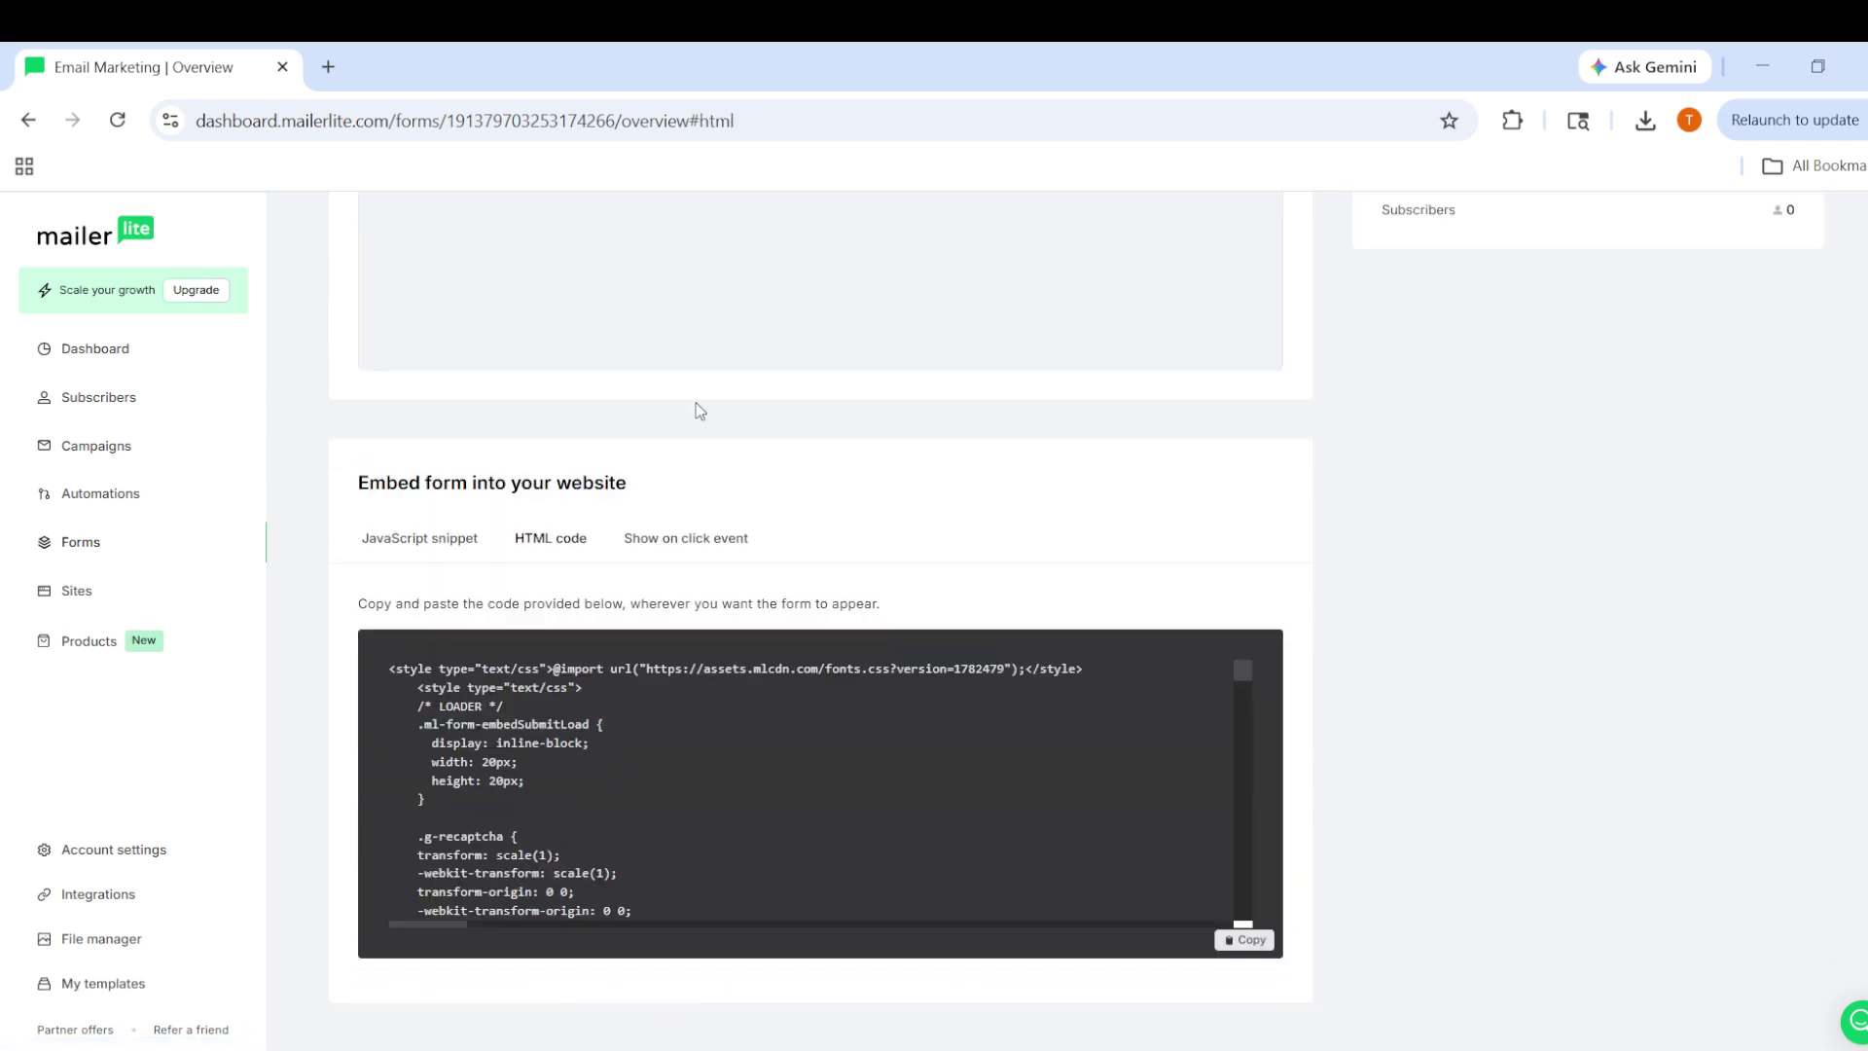
left_click(693, 543)
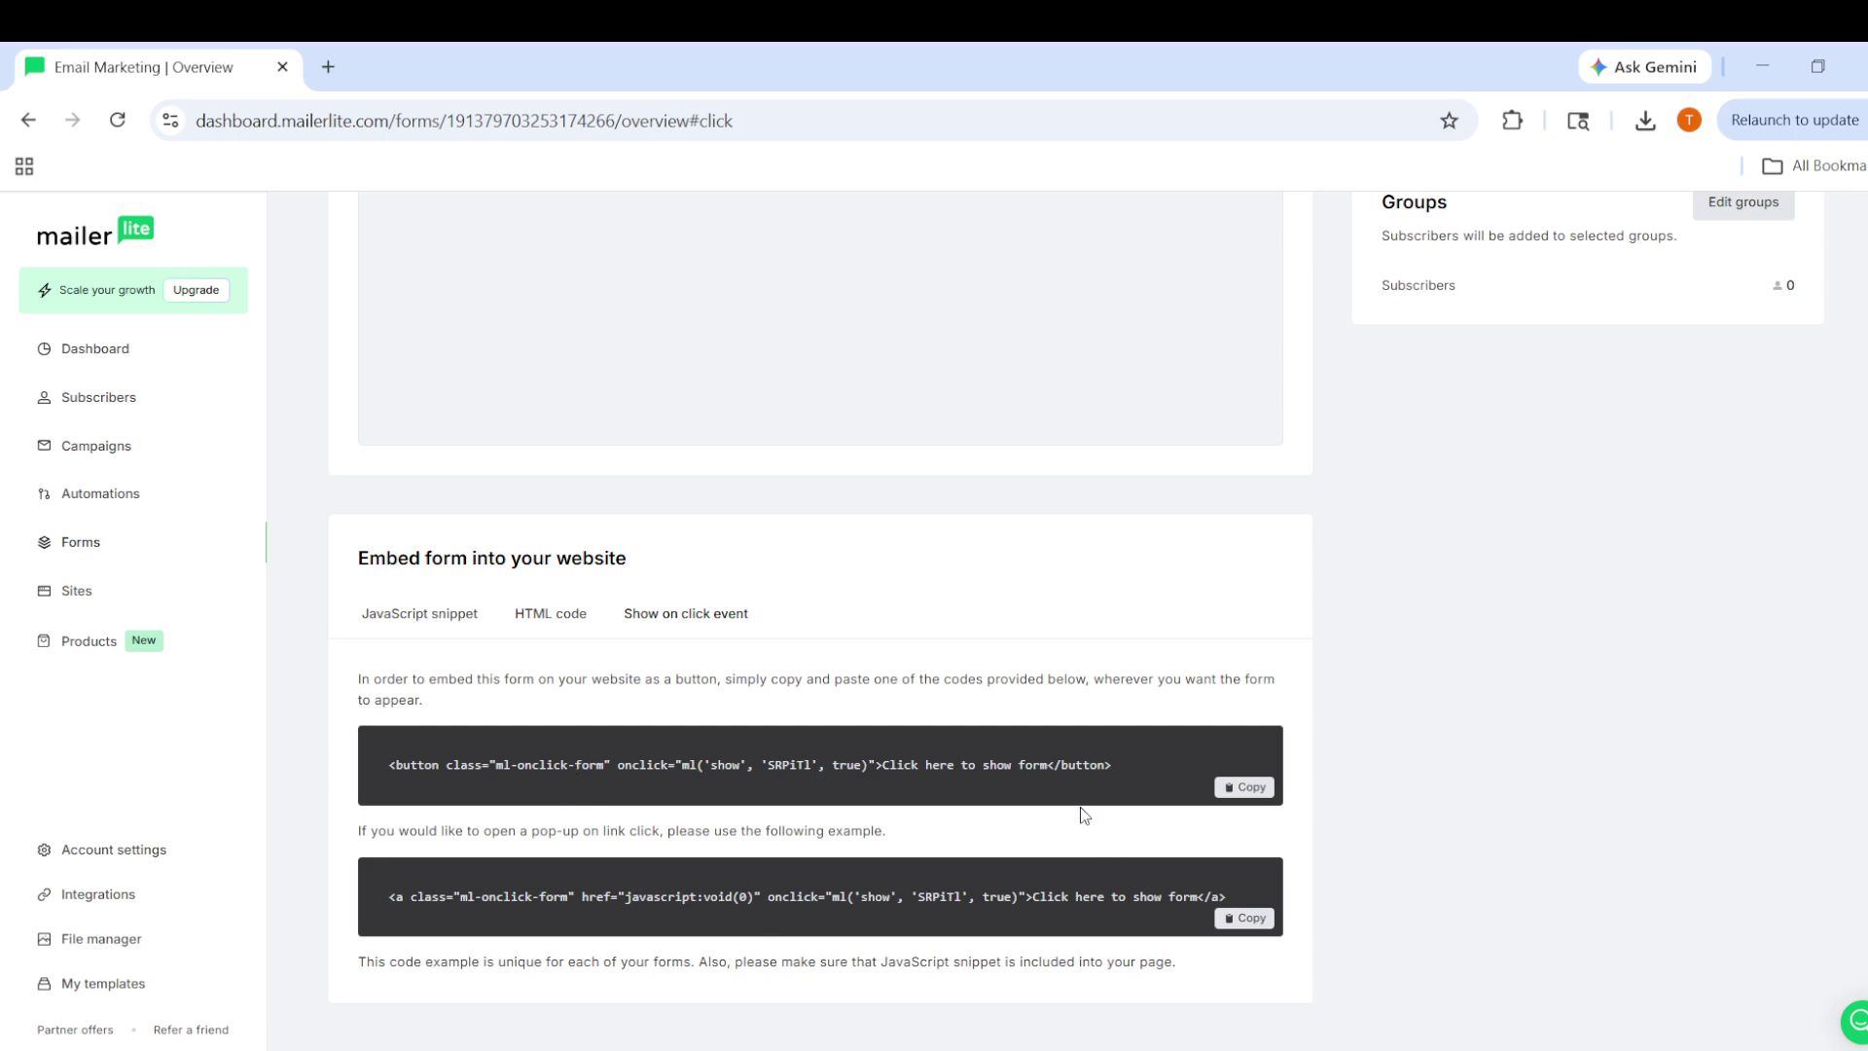
scroll(734, 584, "up", 3)
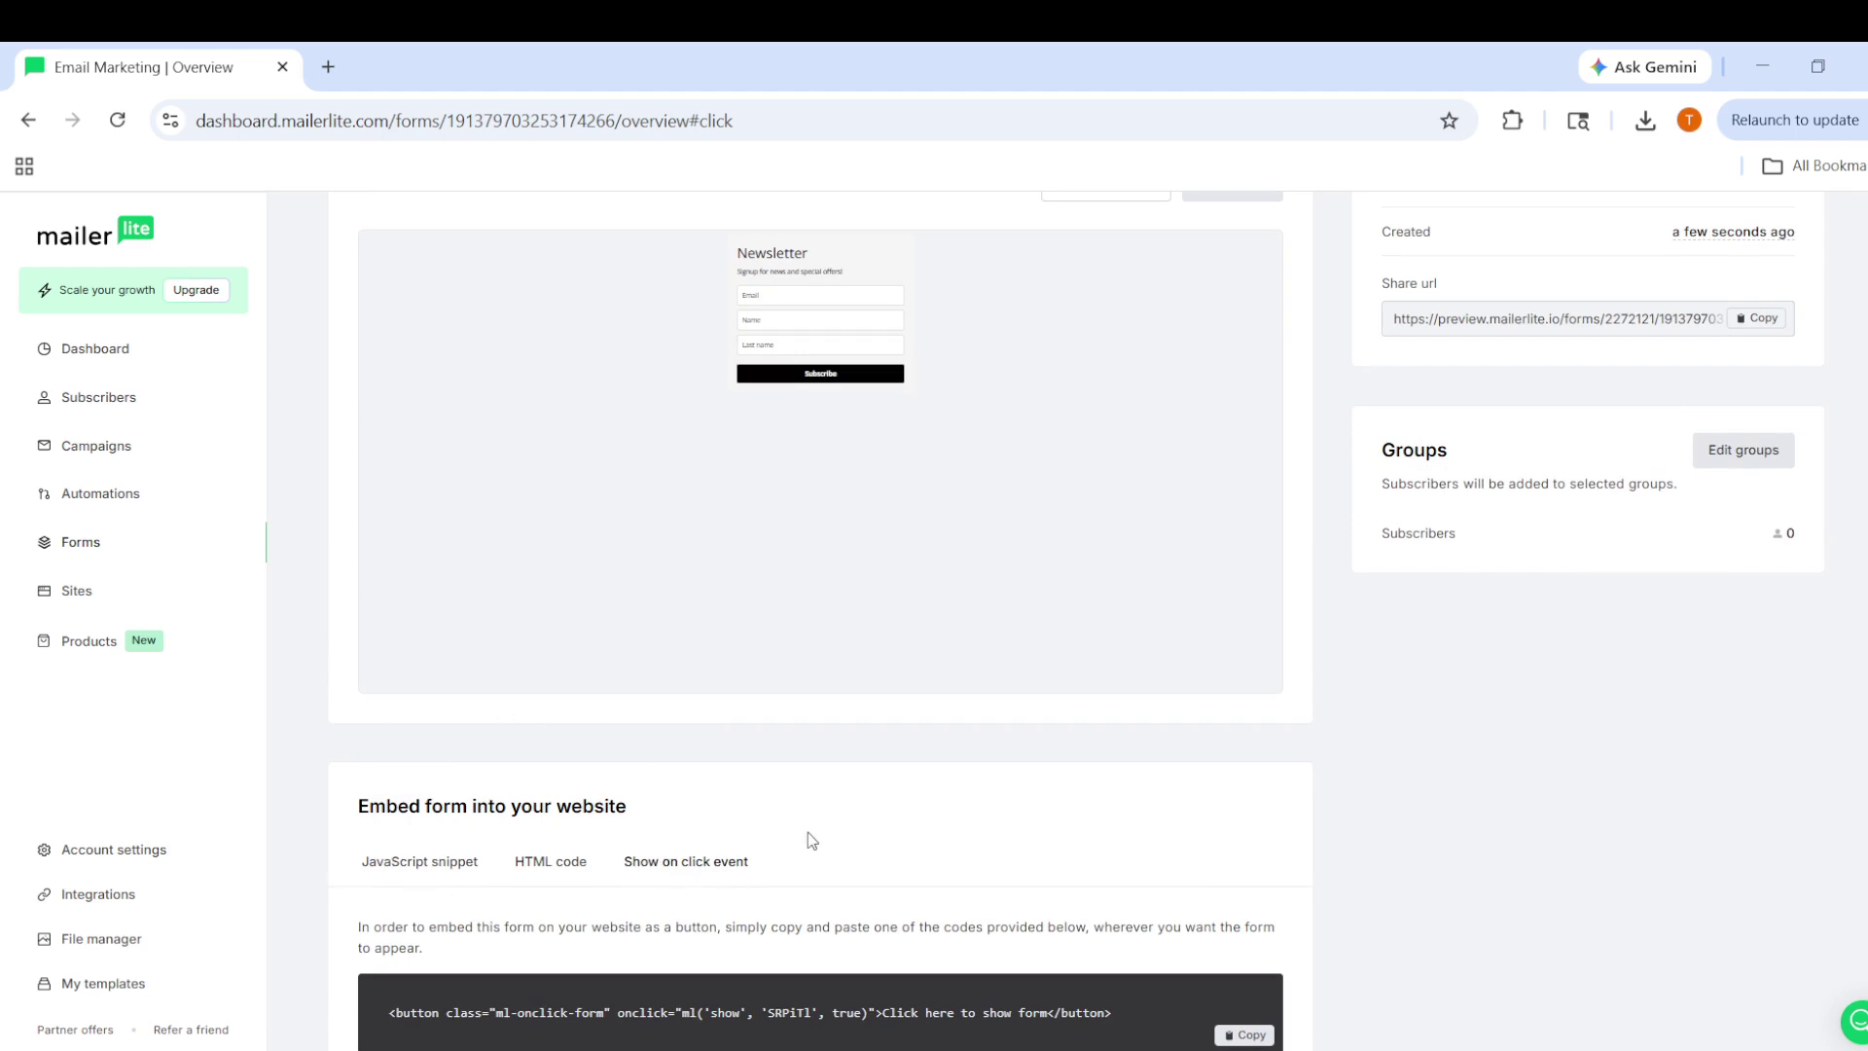
scroll(888, 861, "up", 3)
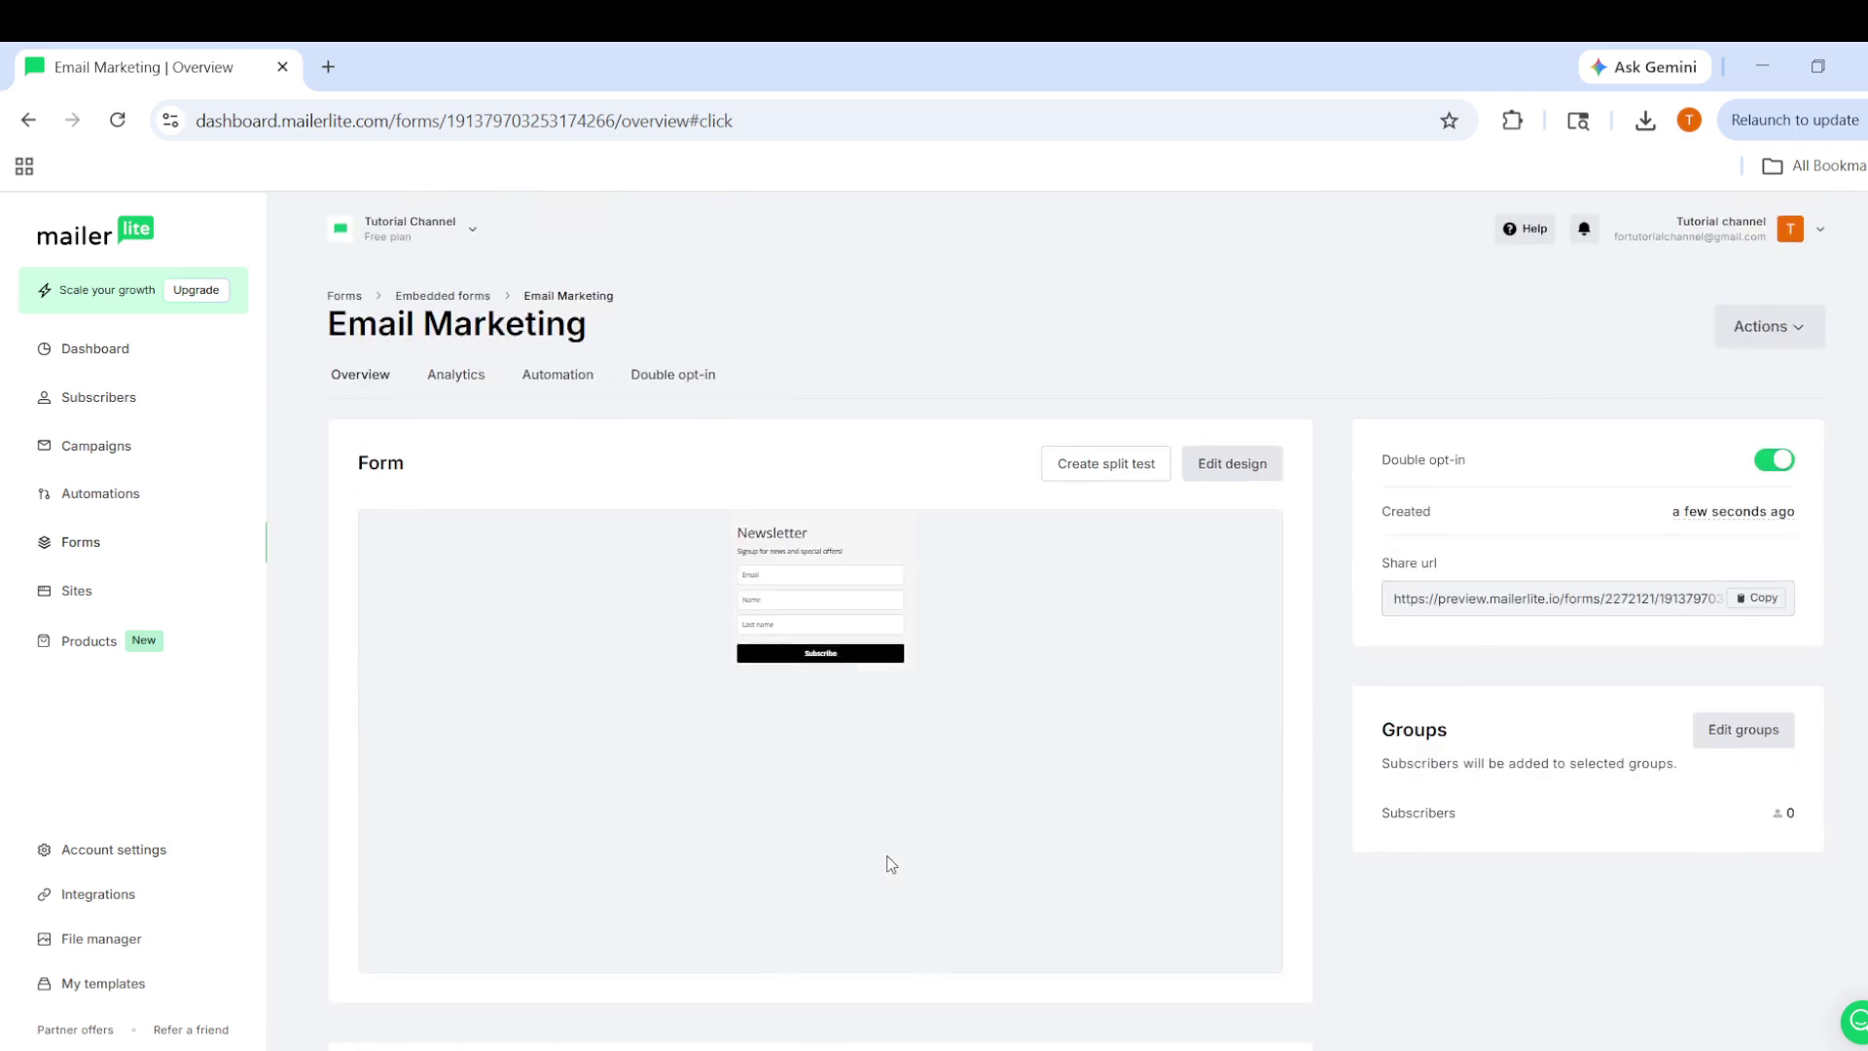
mouse_move(1069, 875)
scroll(1152, 874, "down", 4)
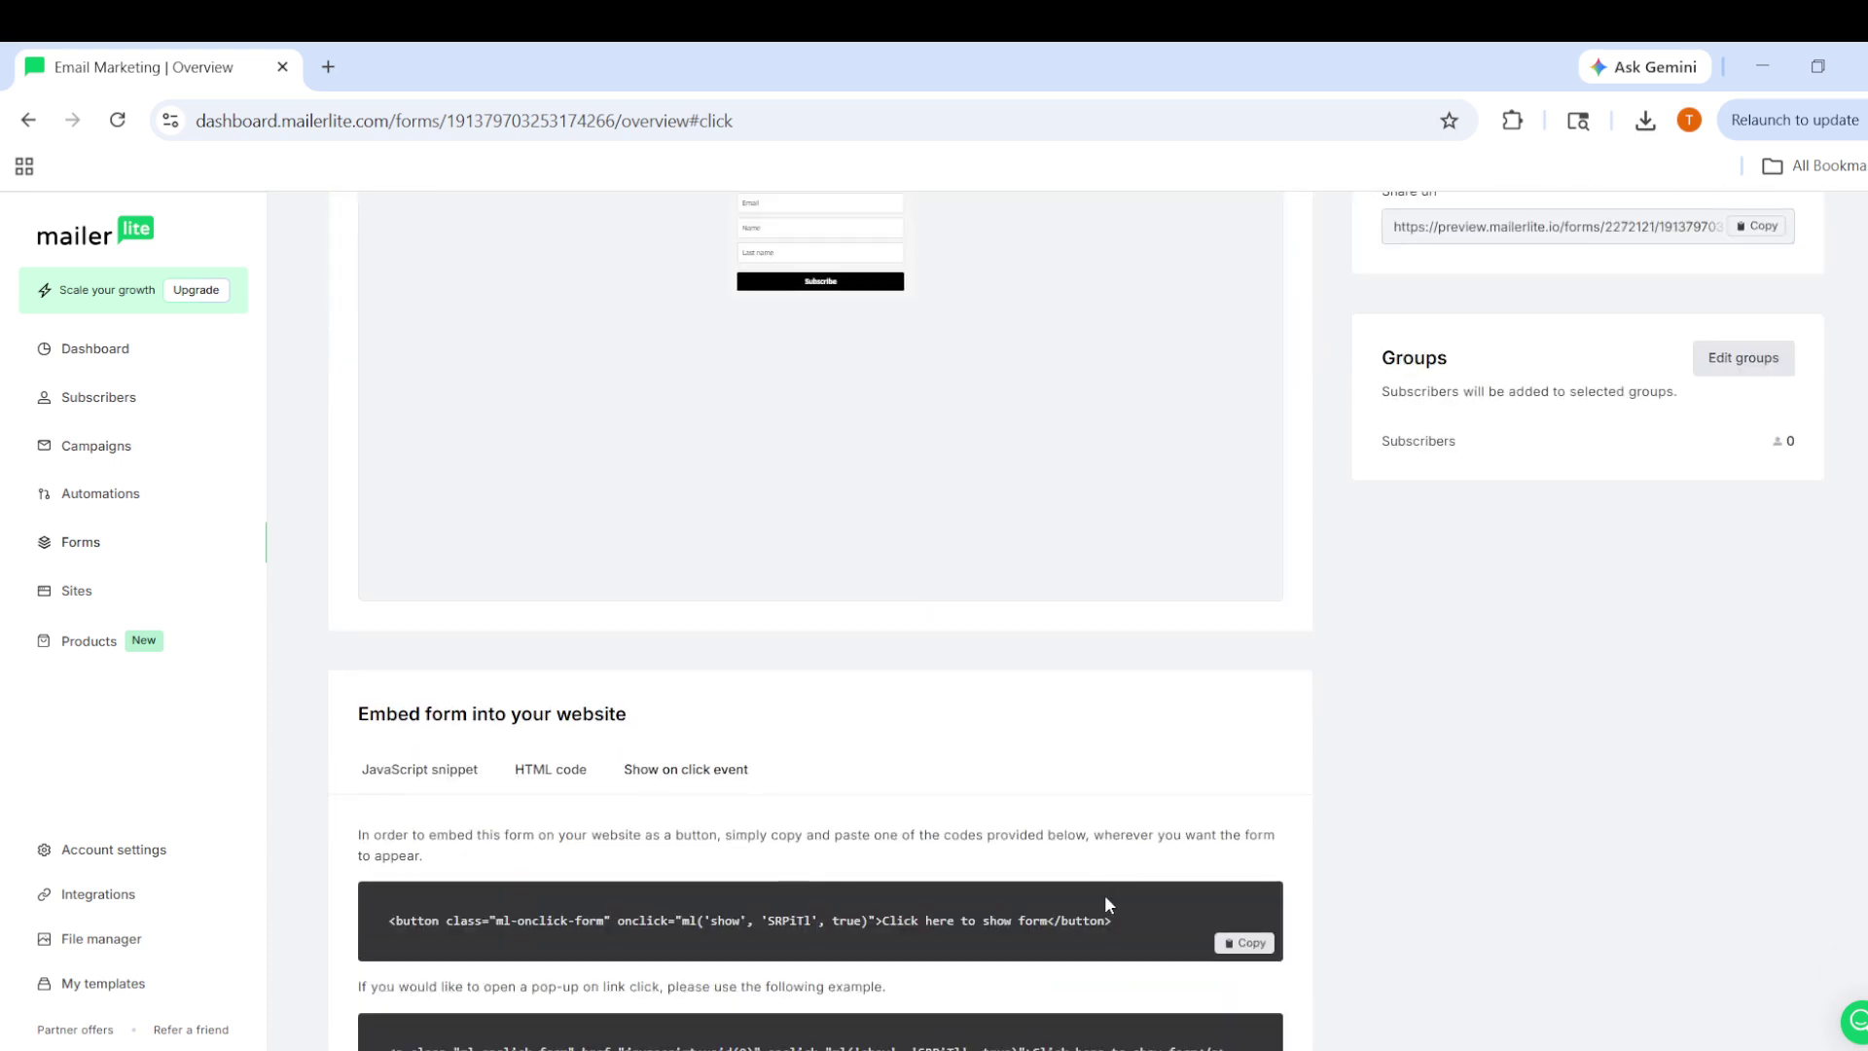
scroll(1094, 903, "down", 2)
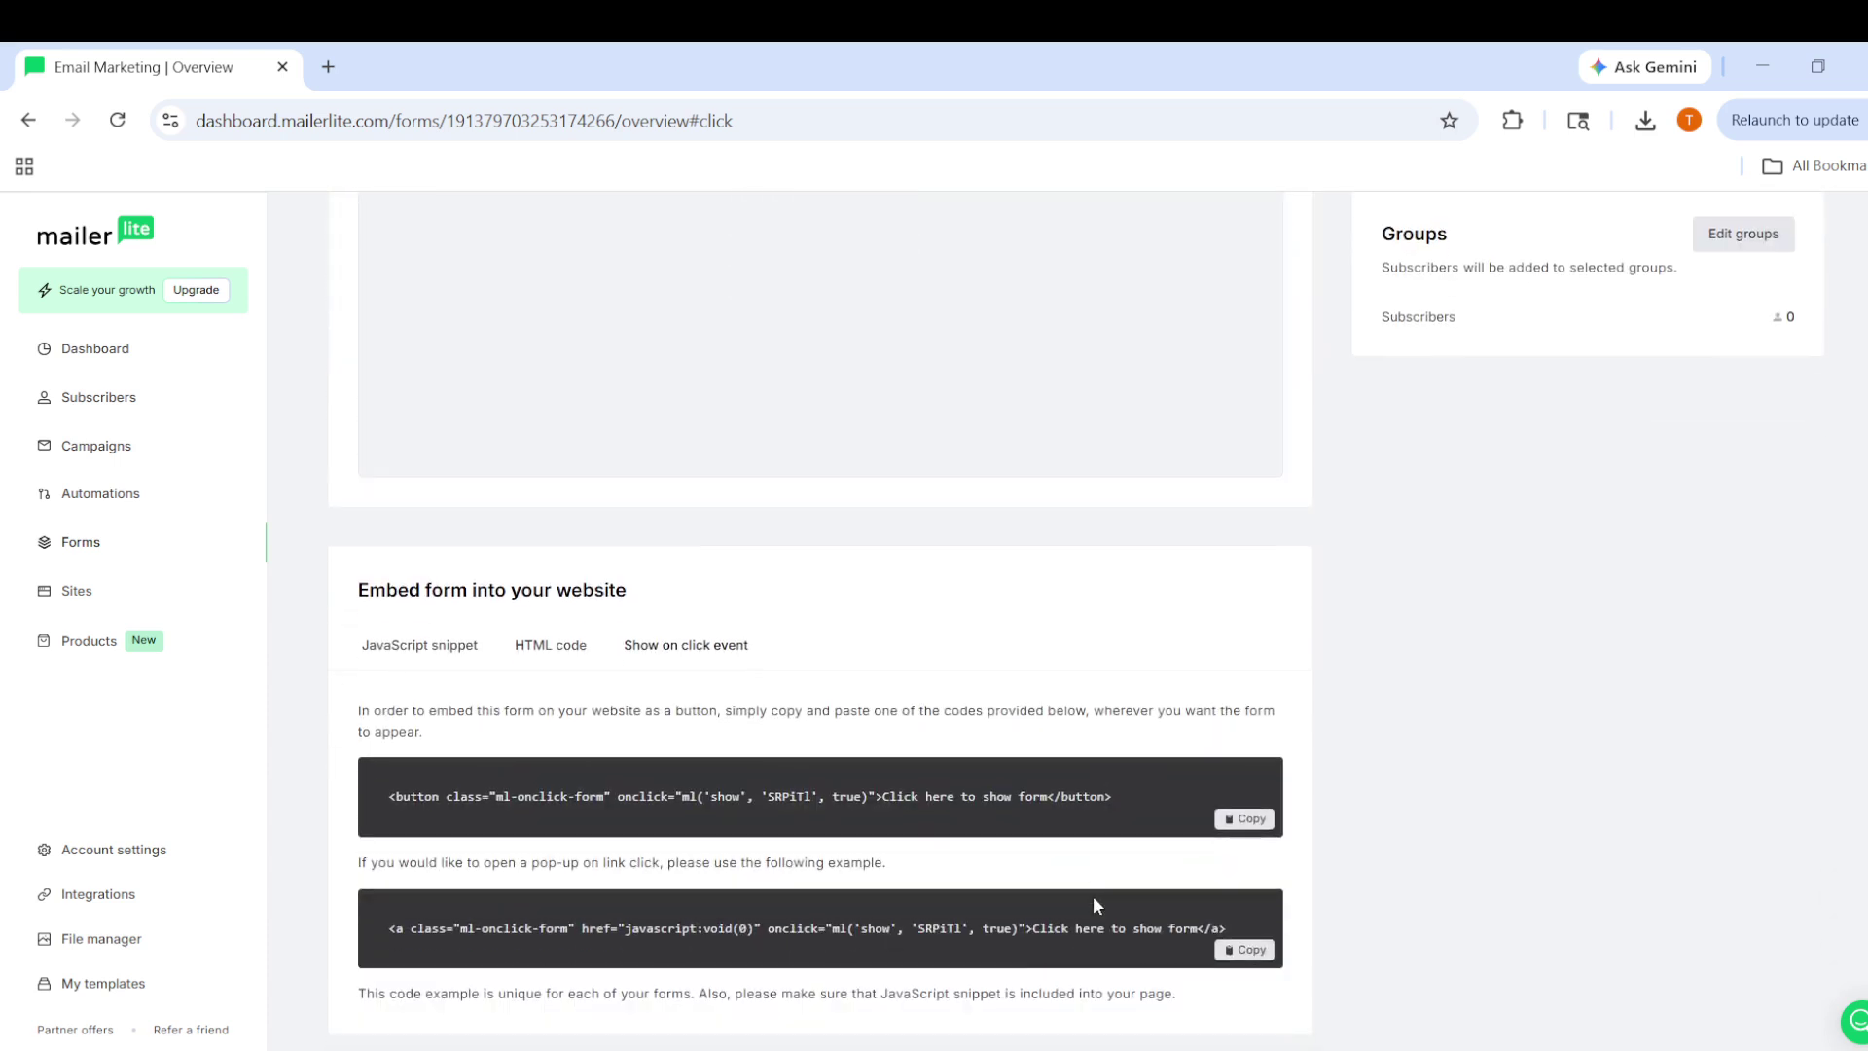